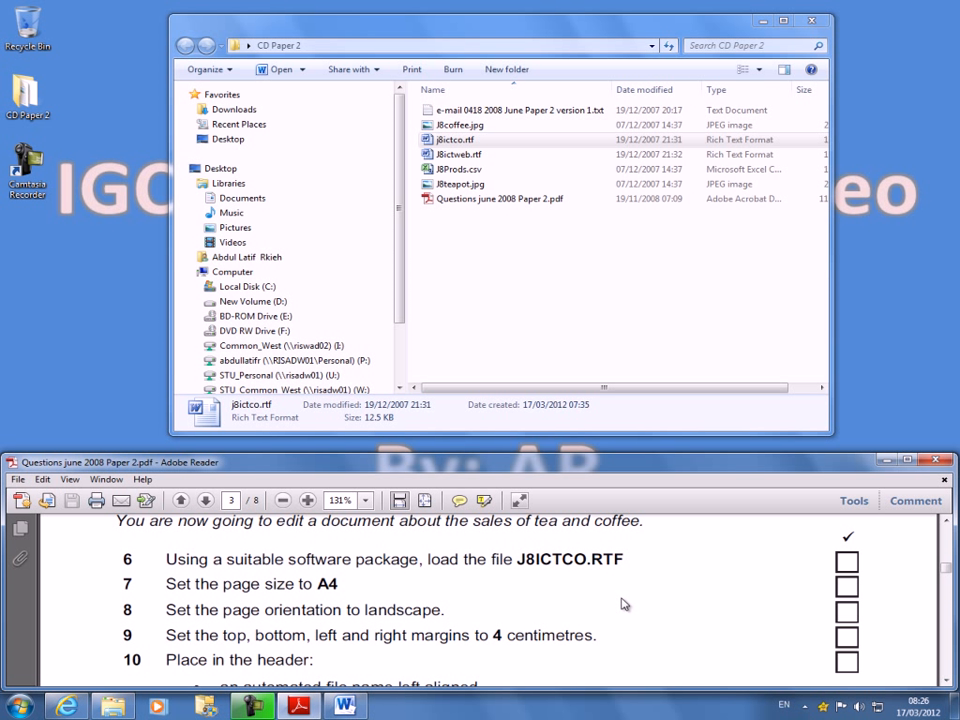
- Open the file j8ictco.rtf in Word from the CD Paper 2 folder on the Desktop
{"action": "left_click", "coordinate": [470, 142]}
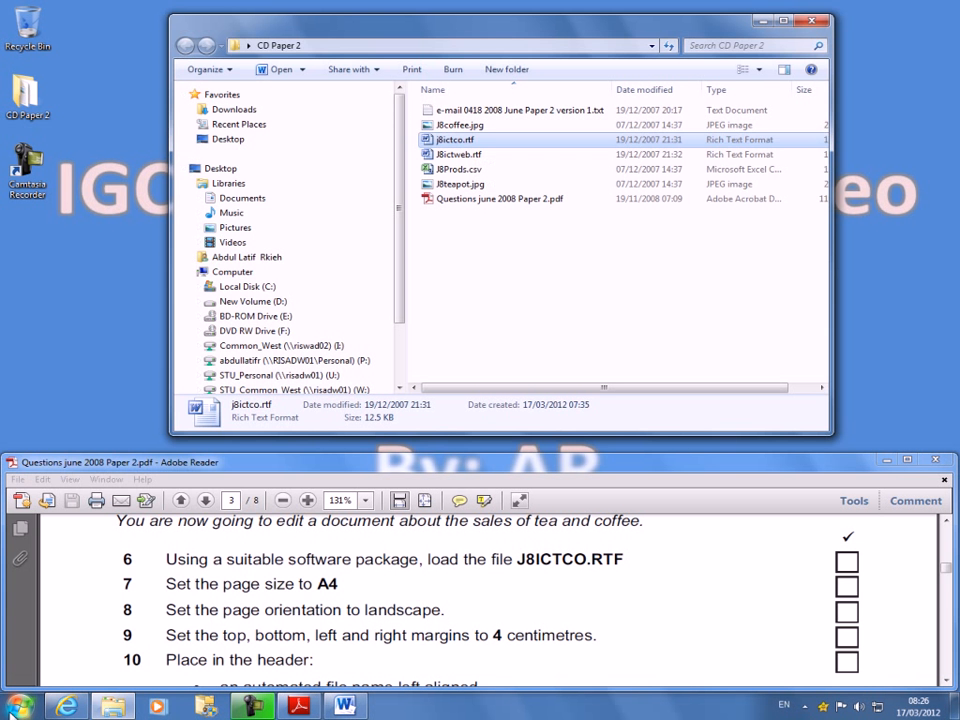
{"action": "key", "text": "super"}
{"action": "left_click", "coordinate": [60, 325]}
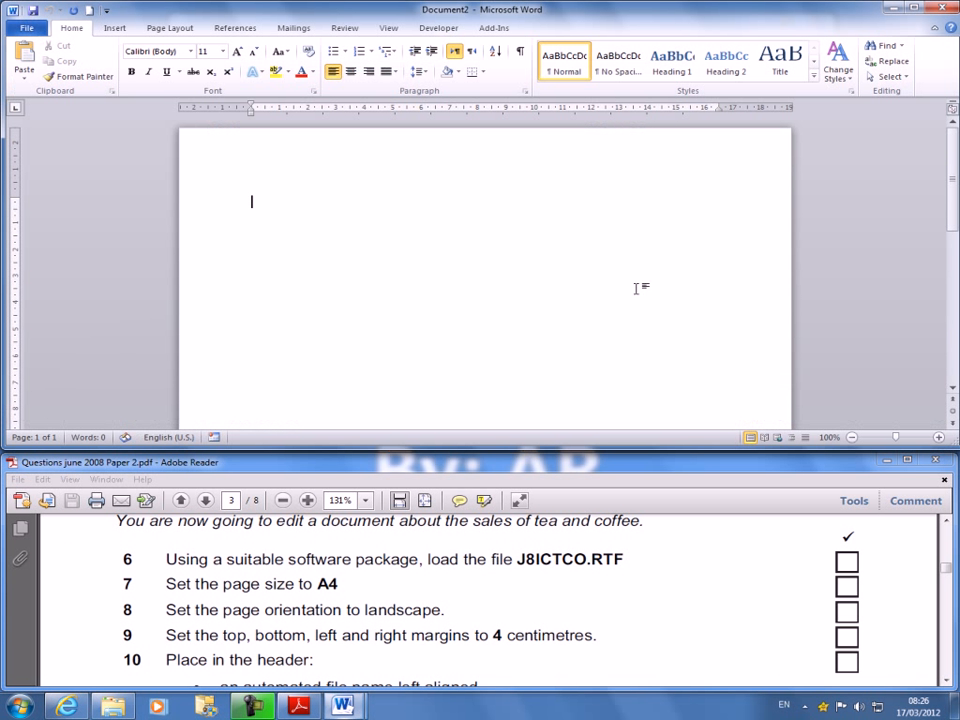
{"action": "left_click", "coordinate": [30, 28]}
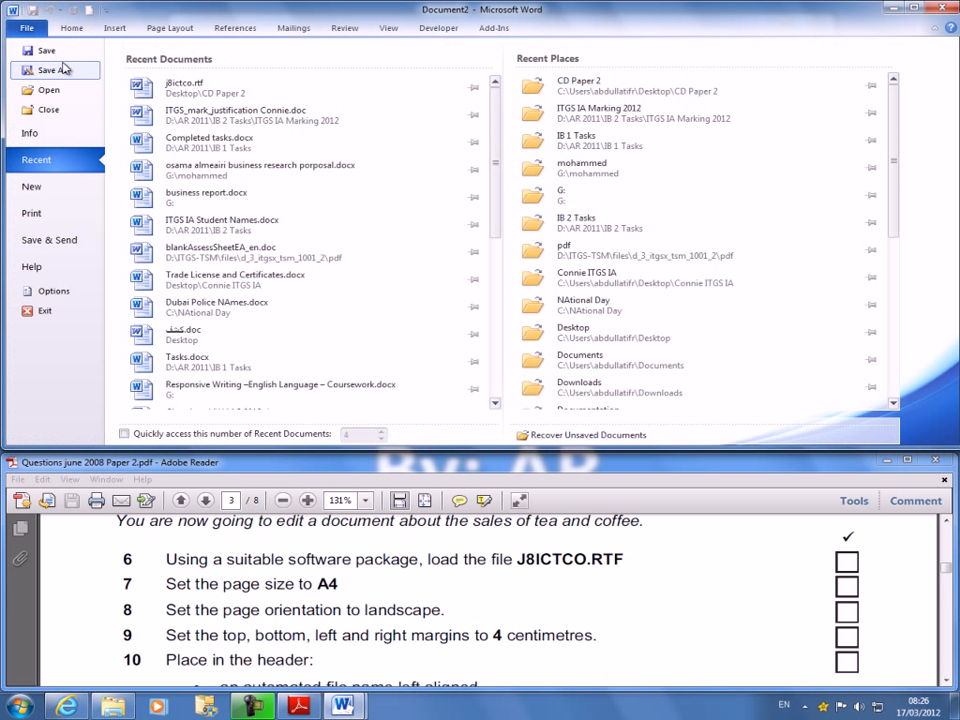
{"action": "left_click", "coordinate": [47, 92]}
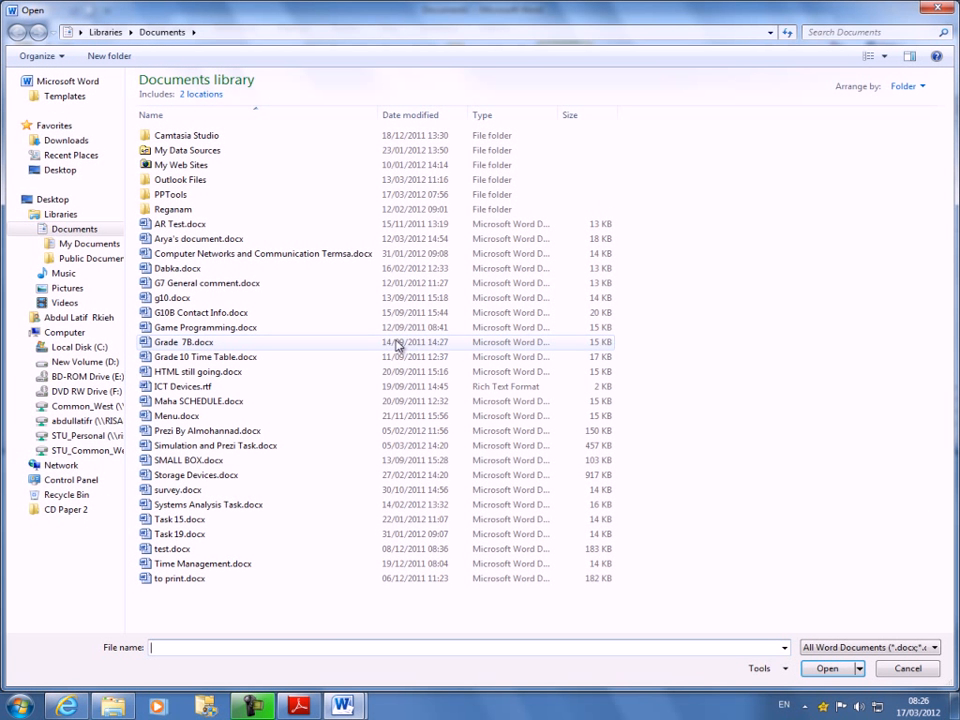
{"action": "left_click", "coordinate": [60, 171]}
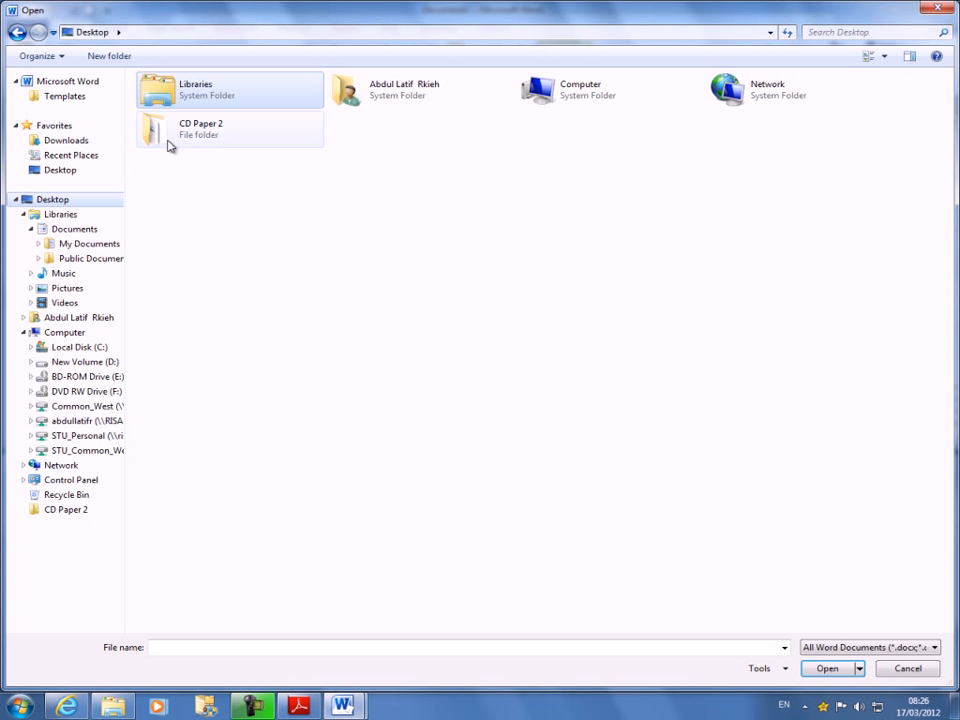
{"action": "left_click", "coordinate": [200, 136]}
{"action": "double_click", "coordinate": [200, 136]}
{"action": "left_click", "coordinate": [175, 97]}
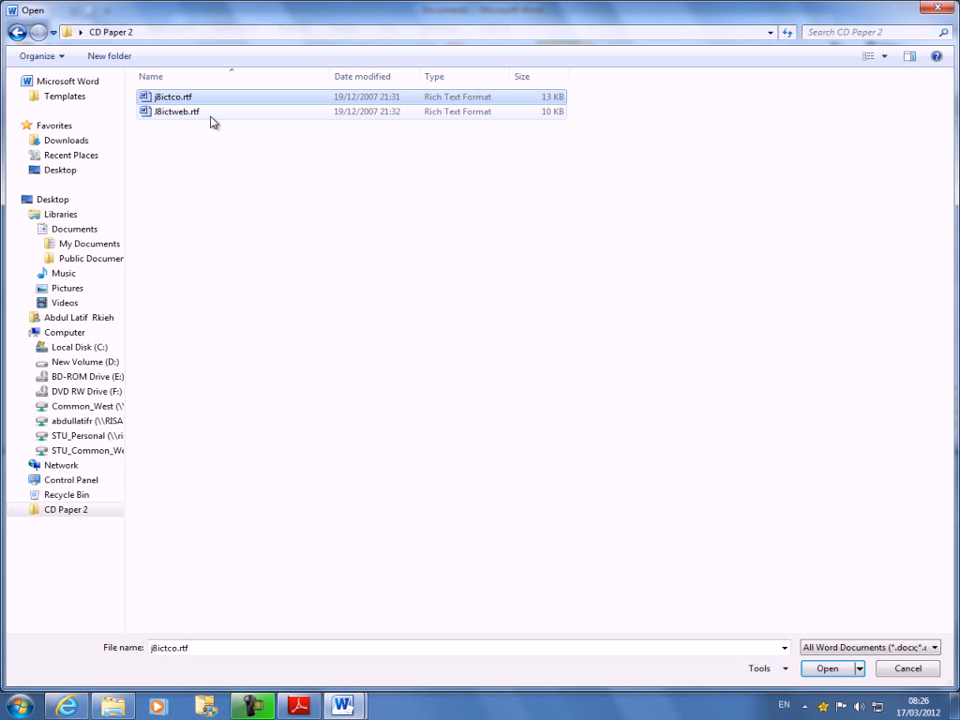
{"action": "double_click", "coordinate": [186, 100]}
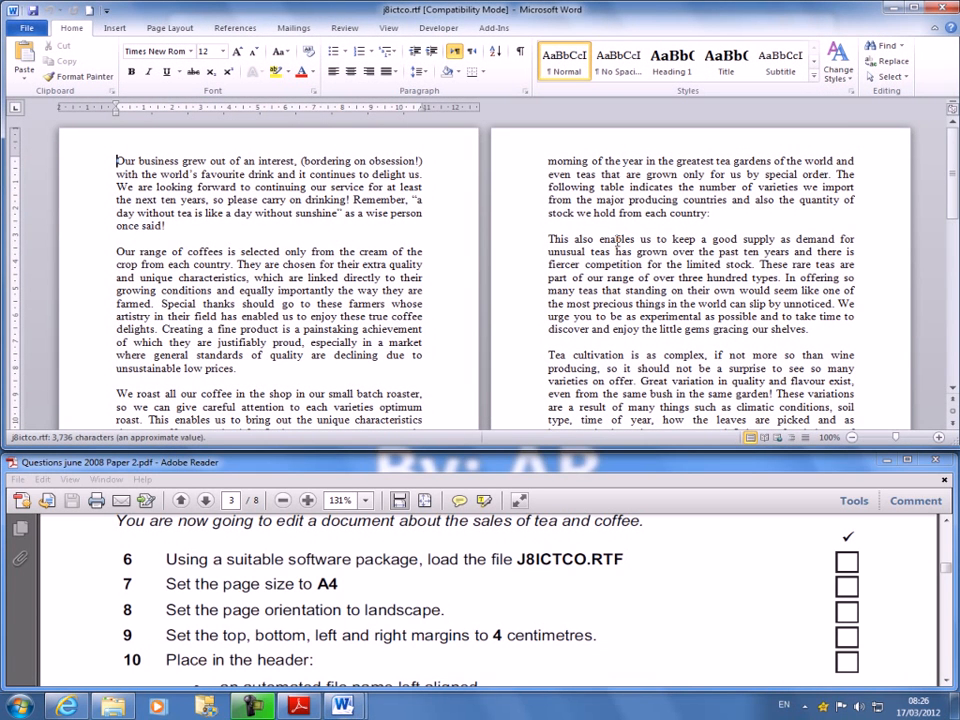
- Set the document's page size to A4 and its orientation to landscape
{"action": "scroll", "coordinate": [372, 576], "scroll_direction": "down", "scroll_amount": 1}
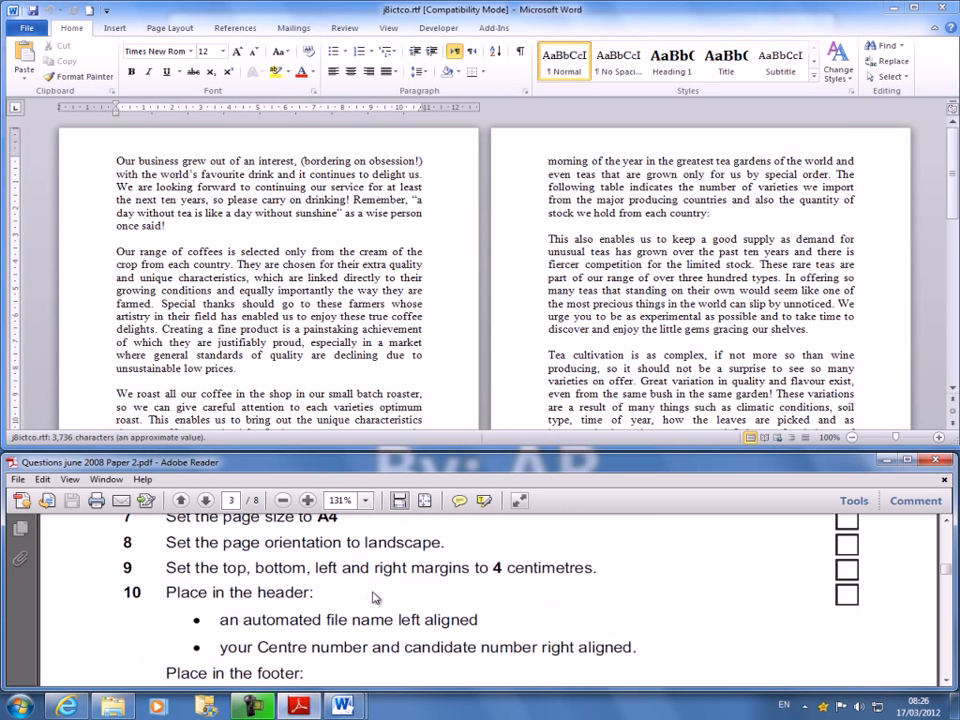
{"action": "left_click", "coordinate": [165, 30]}
{"action": "left_click", "coordinate": [170, 30]}
{"action": "left_click", "coordinate": [158, 62]}
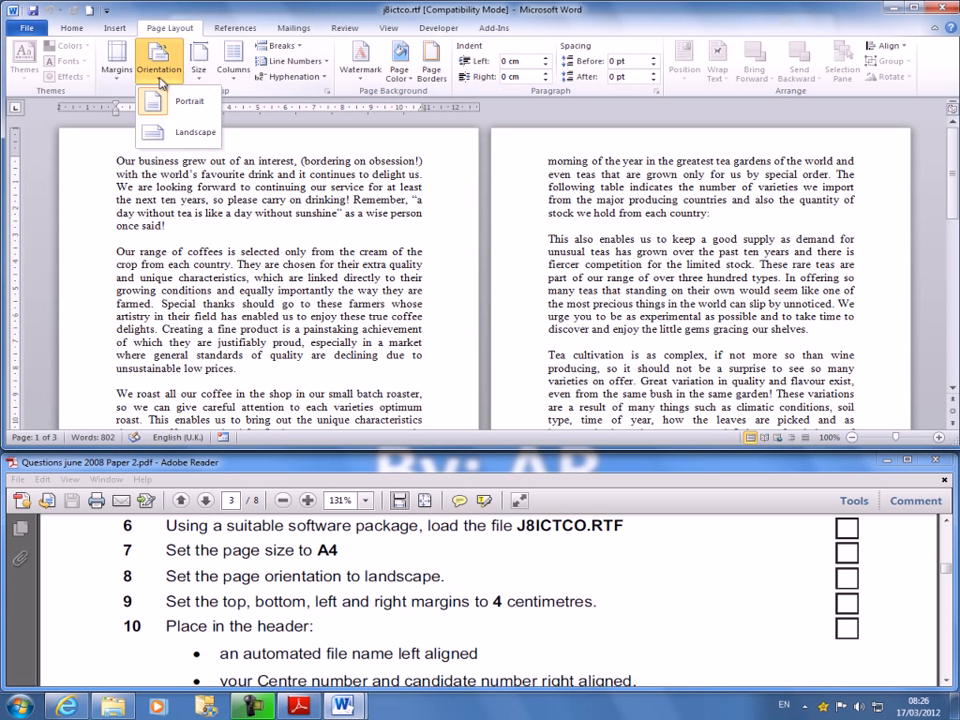
{"action": "left_click", "coordinate": [204, 70]}
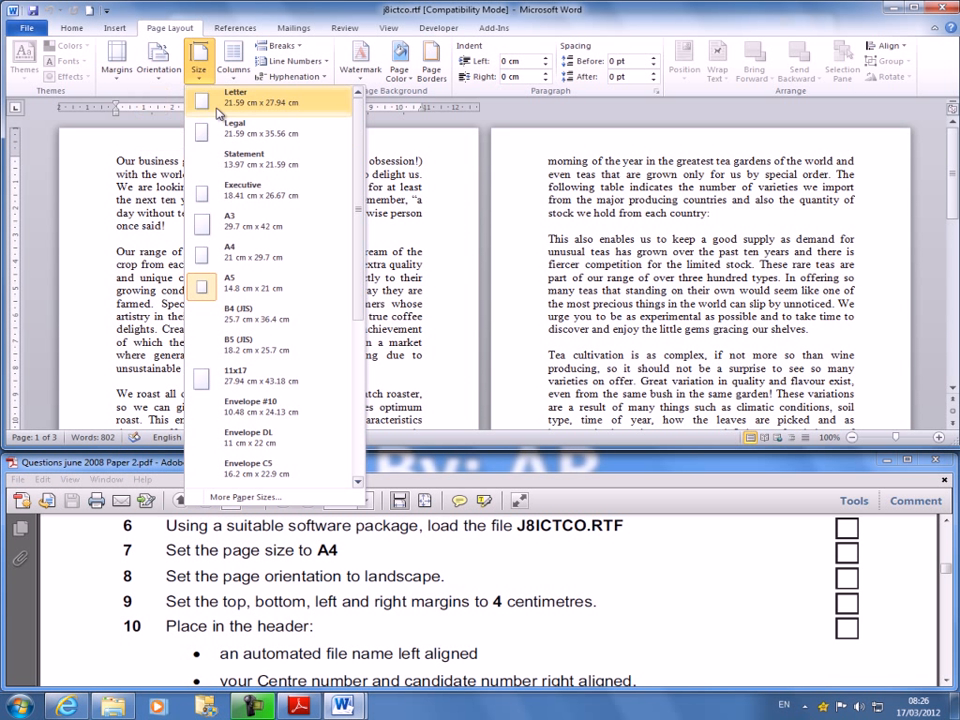
{"action": "left_click", "coordinate": [238, 255]}
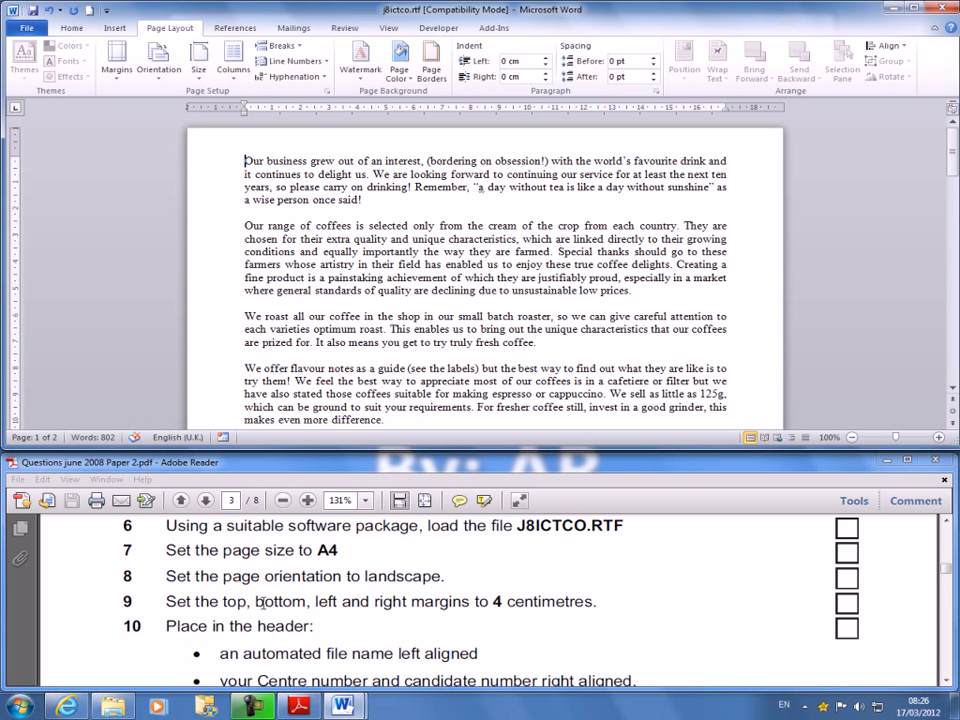
{"action": "left_click", "coordinate": [156, 58]}
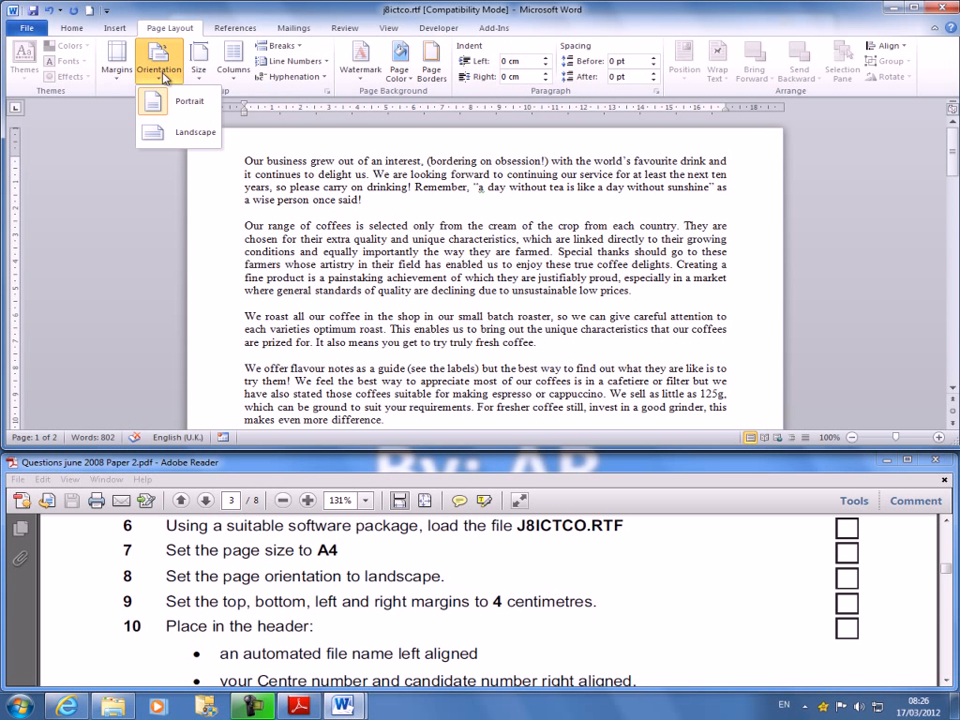
{"action": "left_click", "coordinate": [154, 133]}
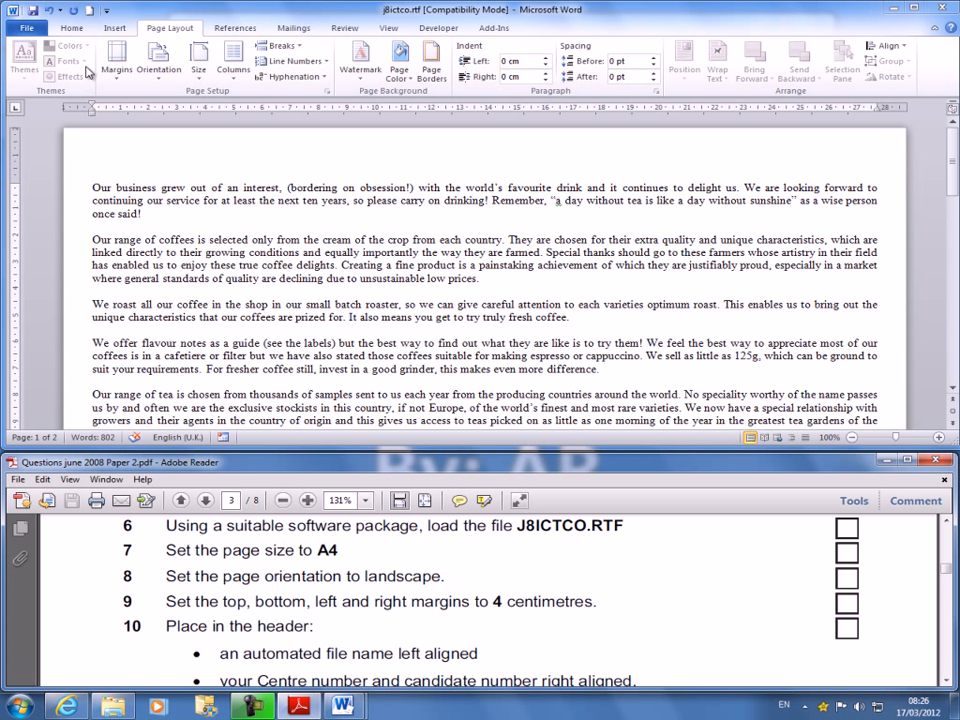
- Set custom top, bottom, left and right page margins of 4 cm for the whole document
{"action": "left_click", "coordinate": [112, 84]}
{"action": "left_click", "coordinate": [112, 80]}
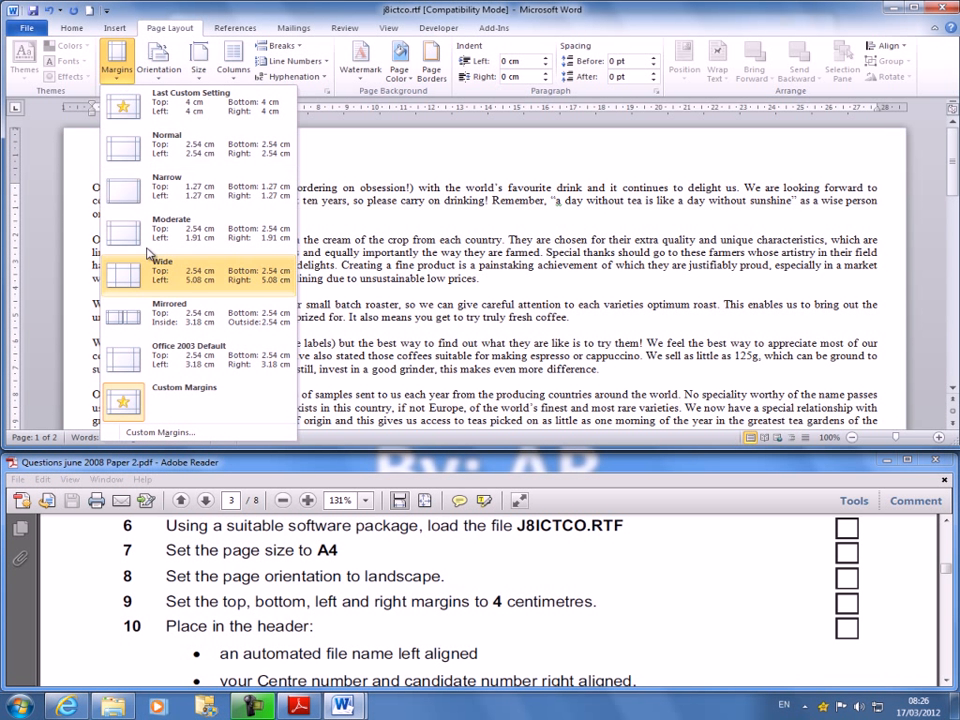
{"action": "left_click", "coordinate": [177, 434]}
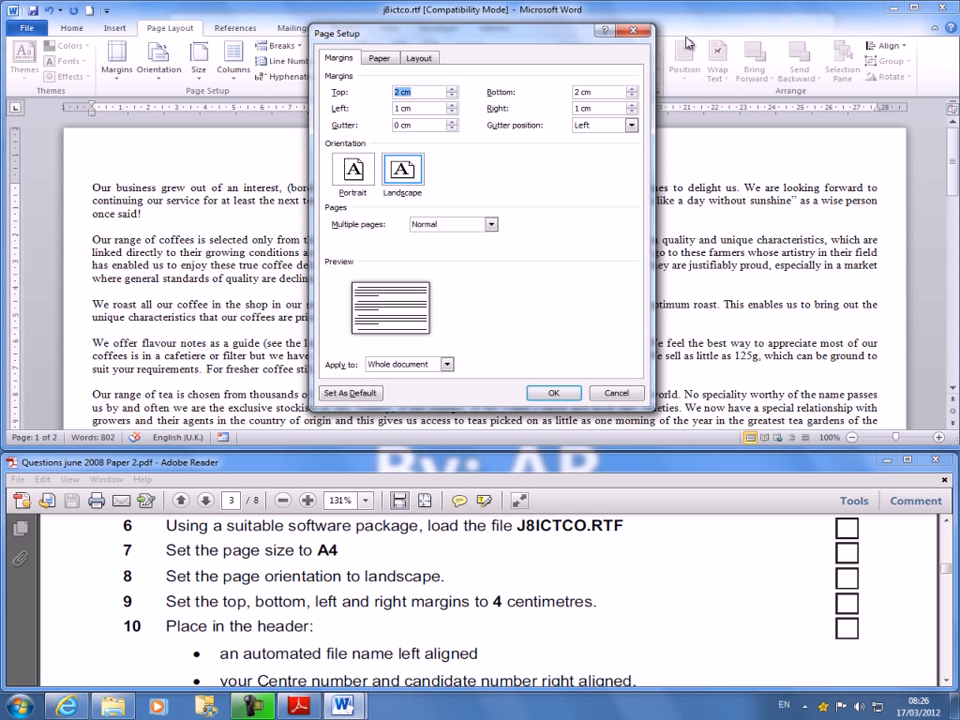
{"action": "type", "text": "4c"}
{"action": "key", "text": "Tab"}
{"action": "type", "text": "4cm"}
{"action": "key", "text": "Tab"}
{"action": "type", "text": "4c"}
{"action": "key", "text": "Tab"}
{"action": "type", "text": "4cm"}
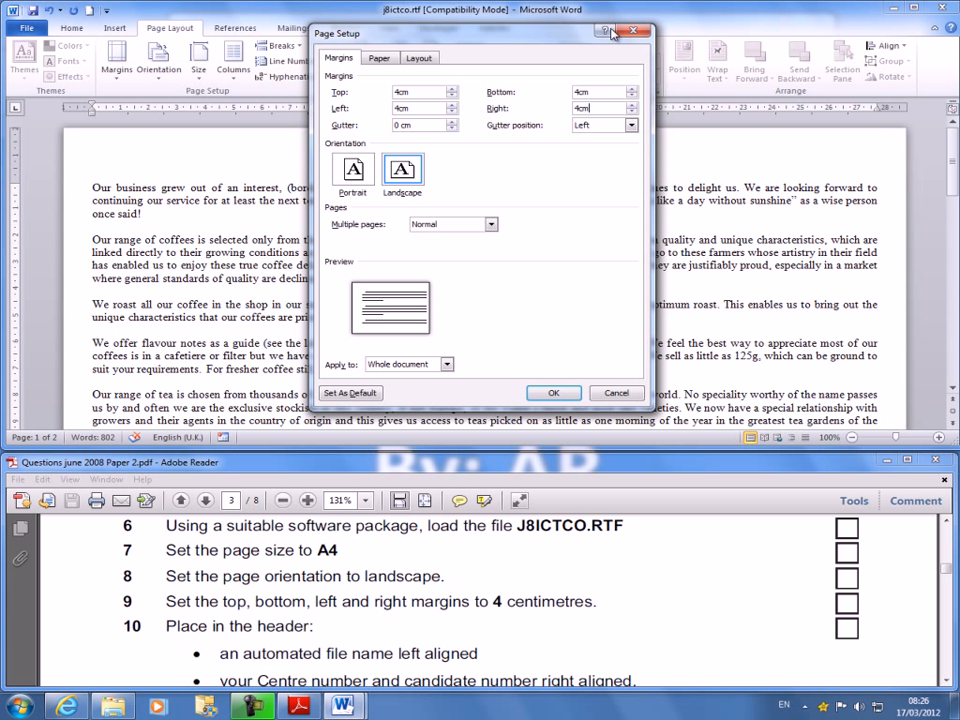
{"action": "left_click", "coordinate": [553, 393]}
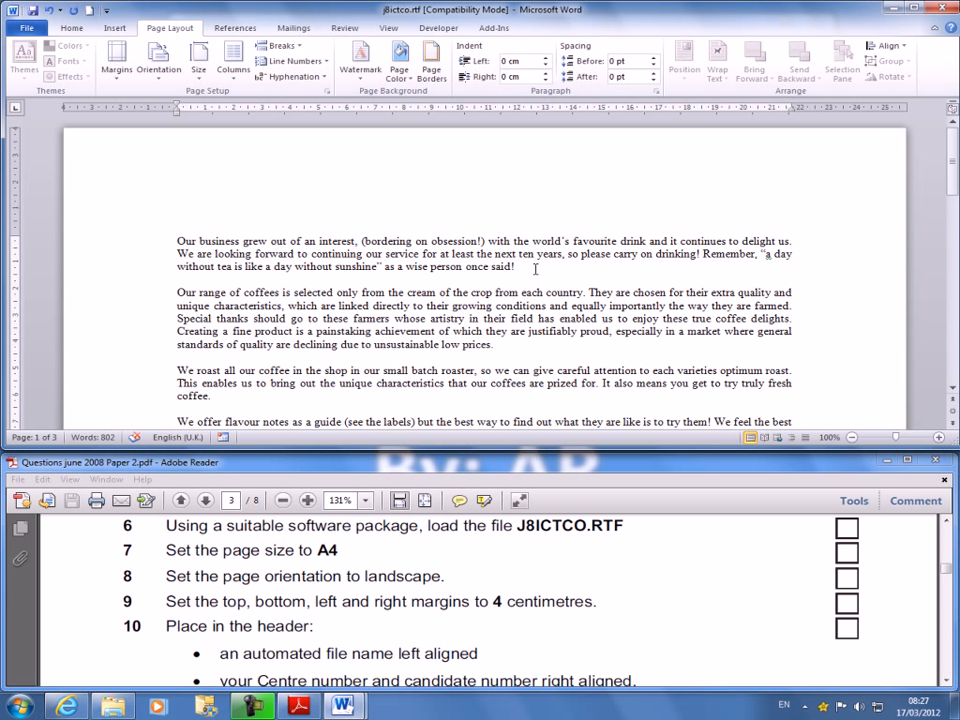
{"action": "left_click", "coordinate": [302, 600]}
{"action": "scroll", "coordinate": [302, 600], "scroll_direction": "down", "scroll_amount": 2}
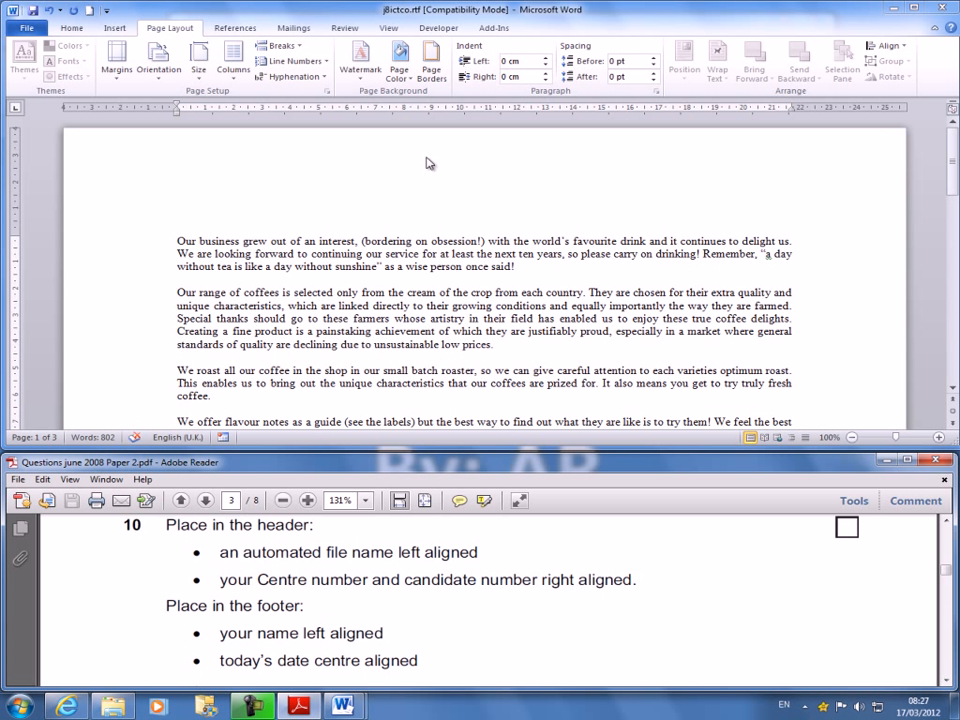
{"action": "double_click", "coordinate": [264, 172]}
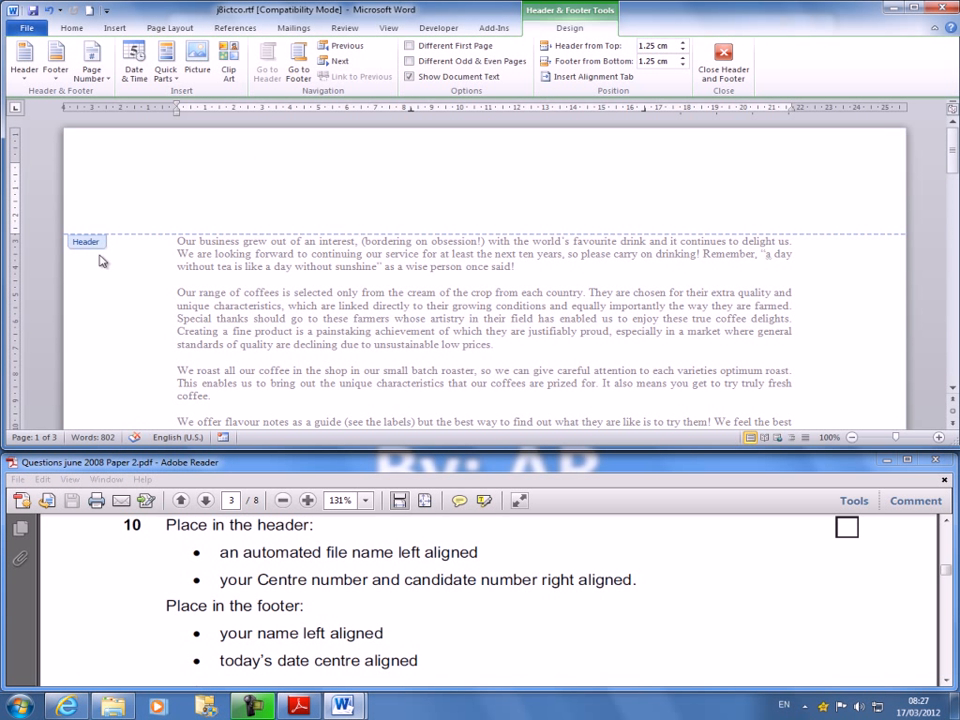
{"action": "scroll", "coordinate": [443, 306], "scroll_direction": "down", "scroll_amount": 15}
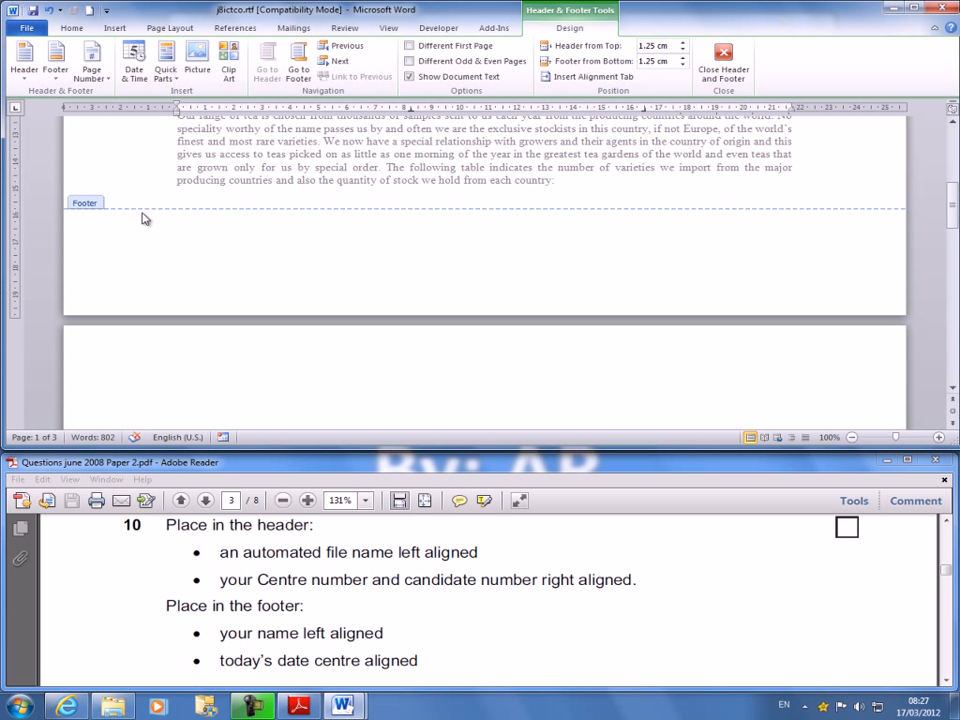
{"action": "scroll", "coordinate": [274, 306], "scroll_direction": "up", "scroll_amount": 15}
{"action": "double_click", "coordinate": [214, 254]}
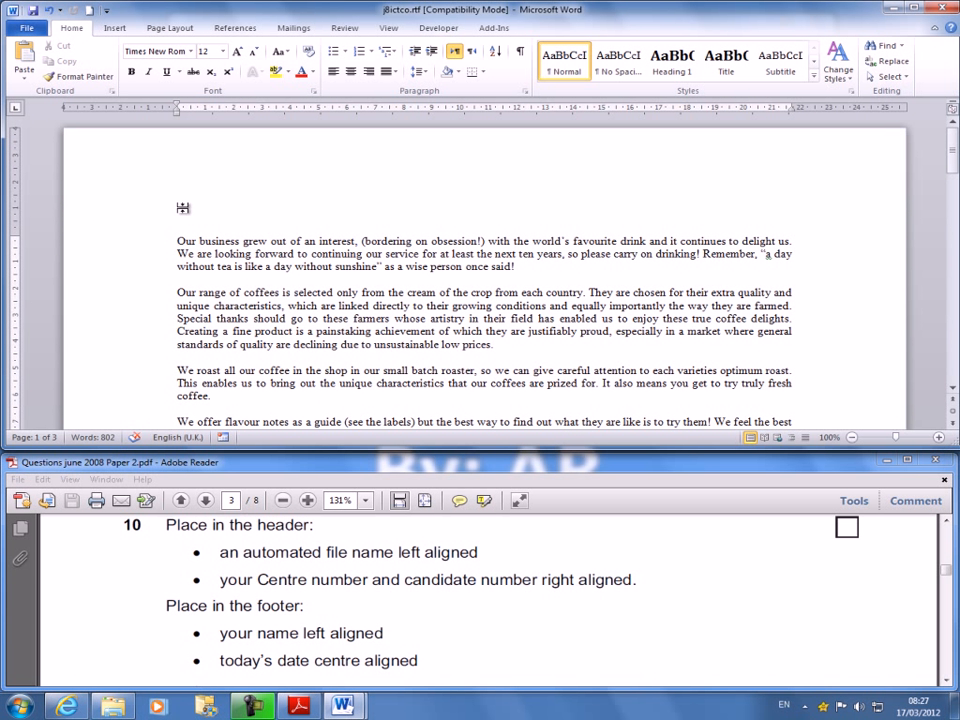
- Open the header for editing and move its right tab stop to the right margin and its centre tab stop midway between the margins
{"action": "left_click", "coordinate": [123, 32]}
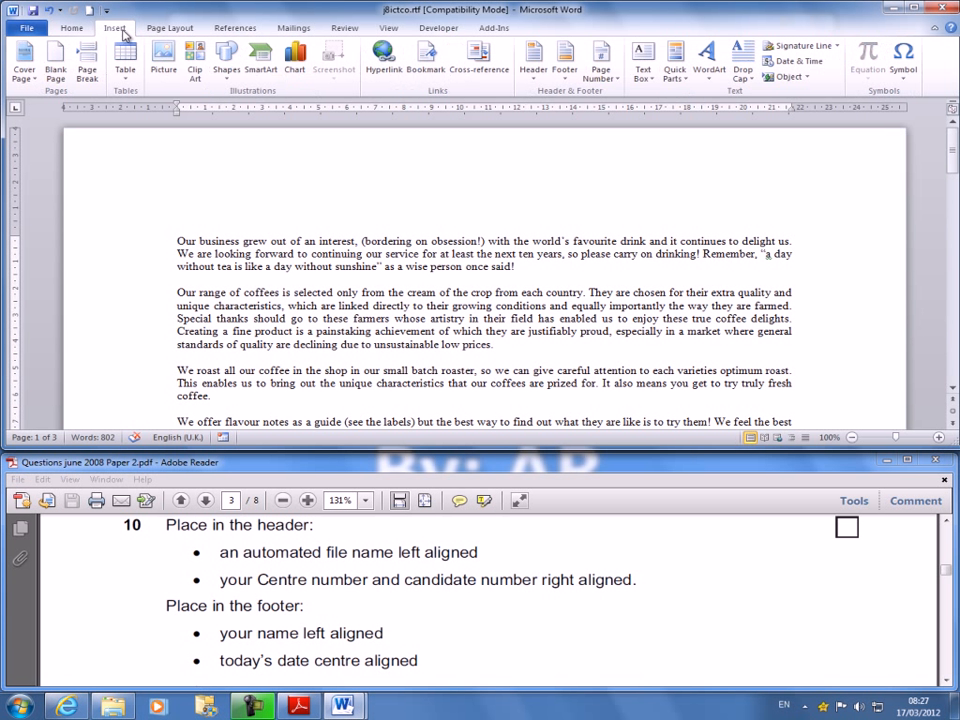
{"action": "left_click", "coordinate": [540, 80]}
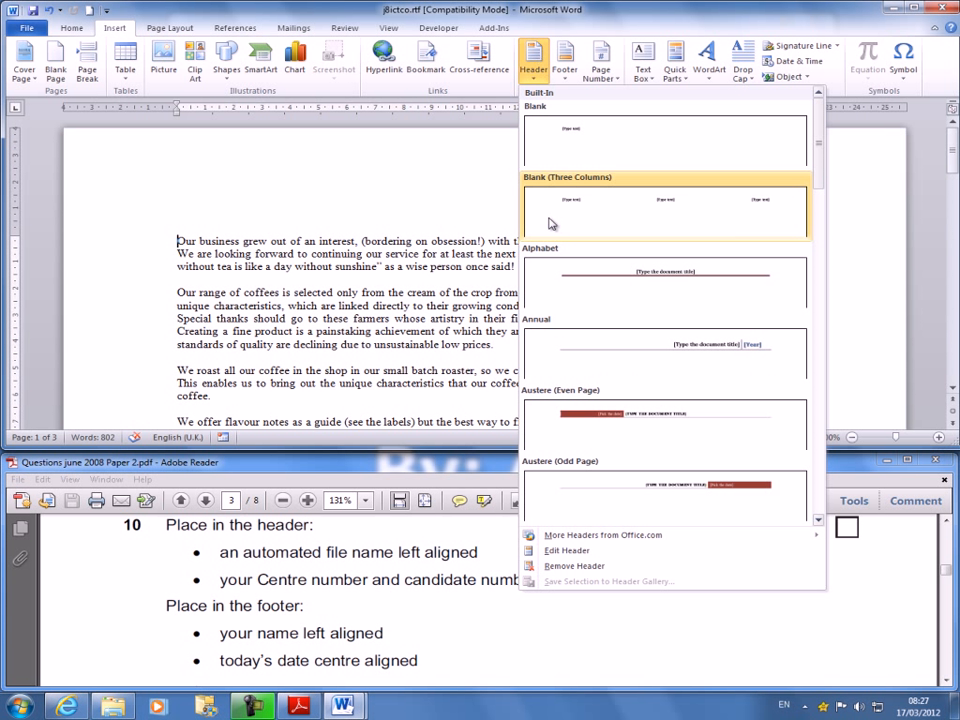
{"action": "left_click", "coordinate": [585, 552]}
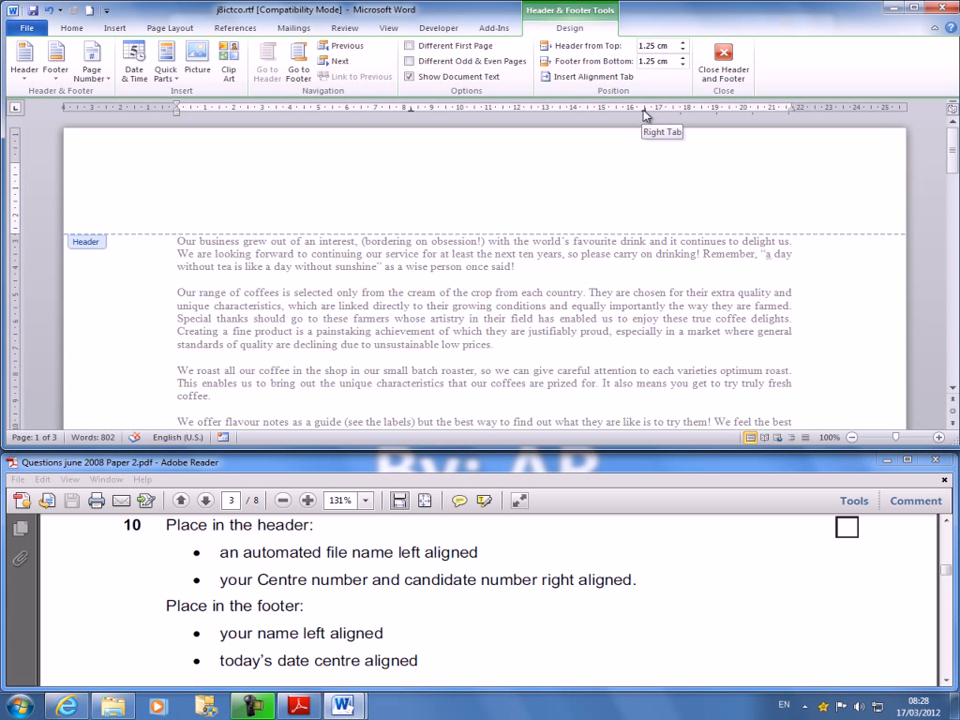
{"action": "left_click_drag", "start_coordinate": [644, 110], "coordinate": [792, 118]}
{"action": "left_click_drag", "start_coordinate": [410, 114], "coordinate": [481, 114]}
- Insert an automated FileName field, without the path, at the left of the header
{"action": "left_click", "coordinate": [166, 65]}
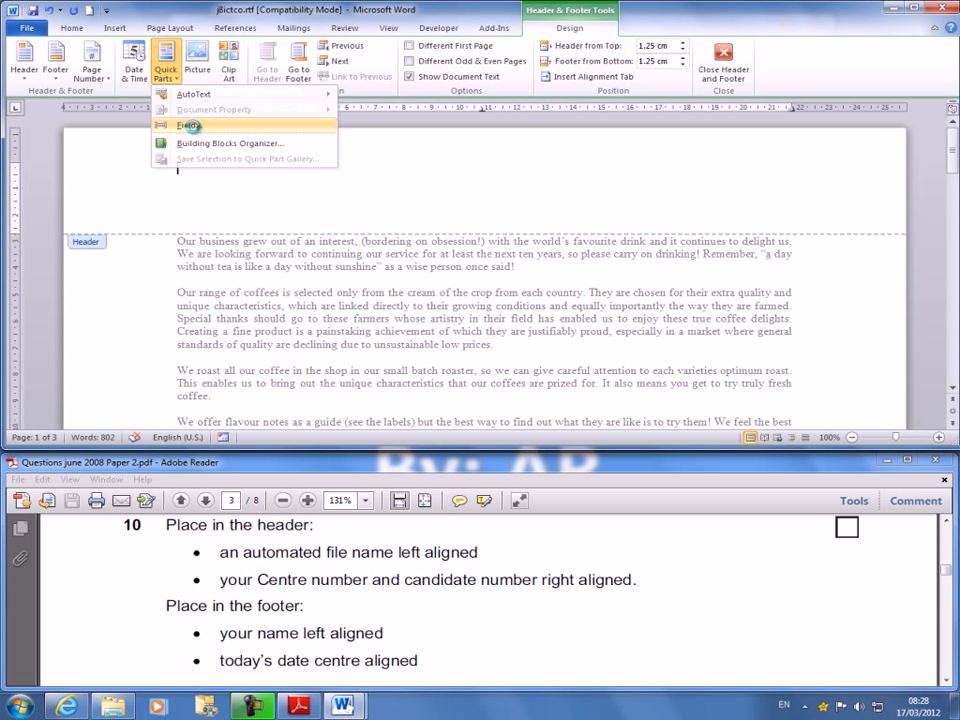
{"action": "left_click", "coordinate": [190, 125]}
{"action": "left_click_drag", "start_coordinate": [350, 169], "coordinate": [354, 208]}
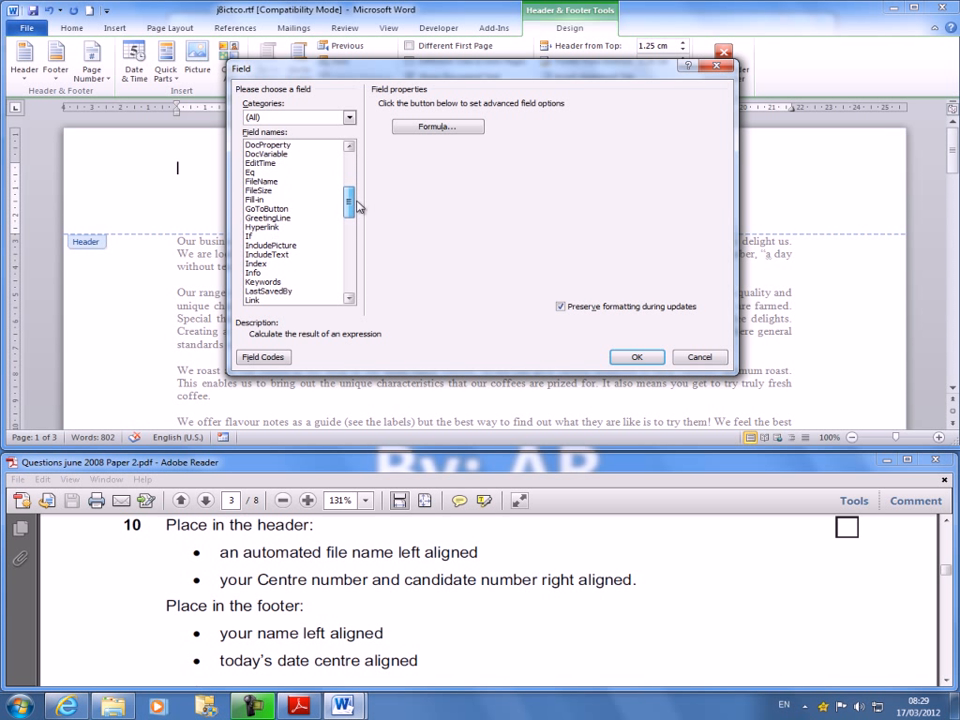
{"action": "left_click", "coordinate": [261, 182]}
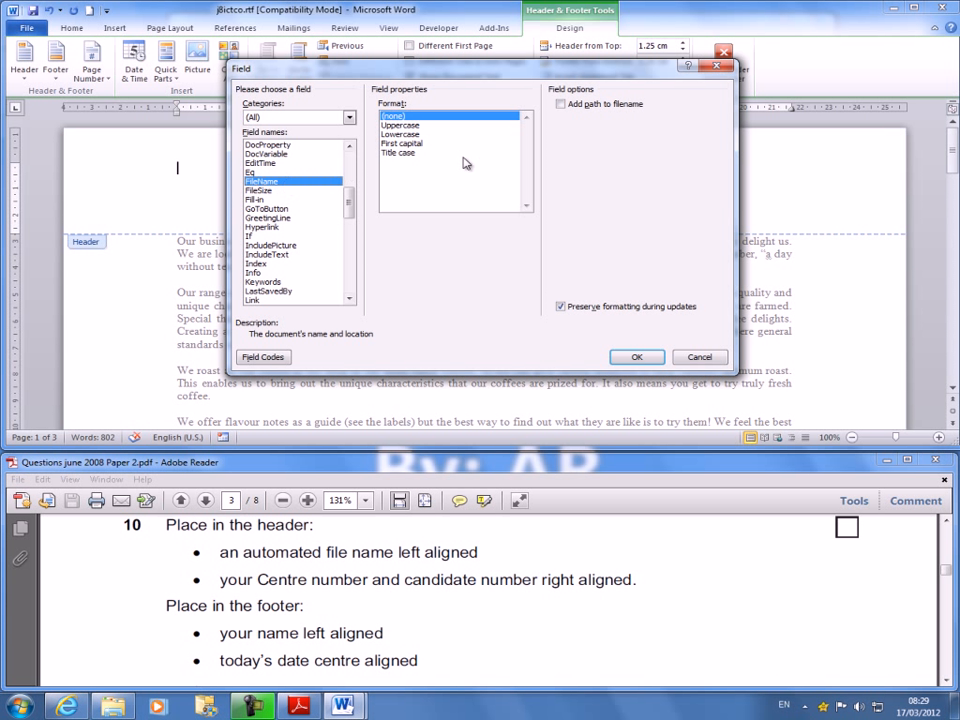
{"action": "left_click", "coordinate": [561, 104]}
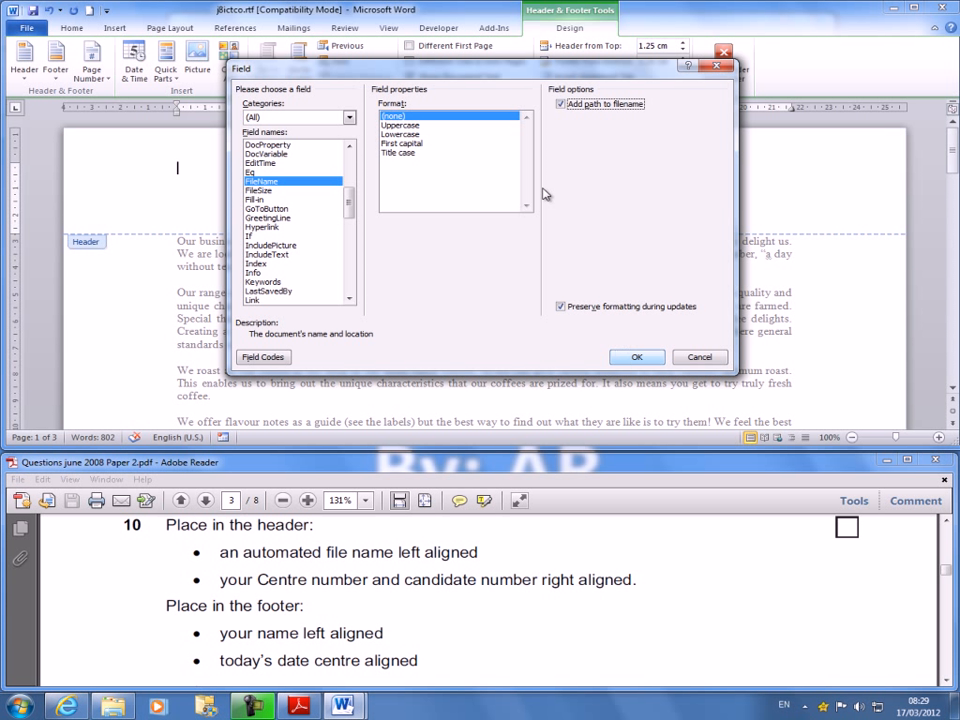
{"action": "left_click", "coordinate": [561, 104]}
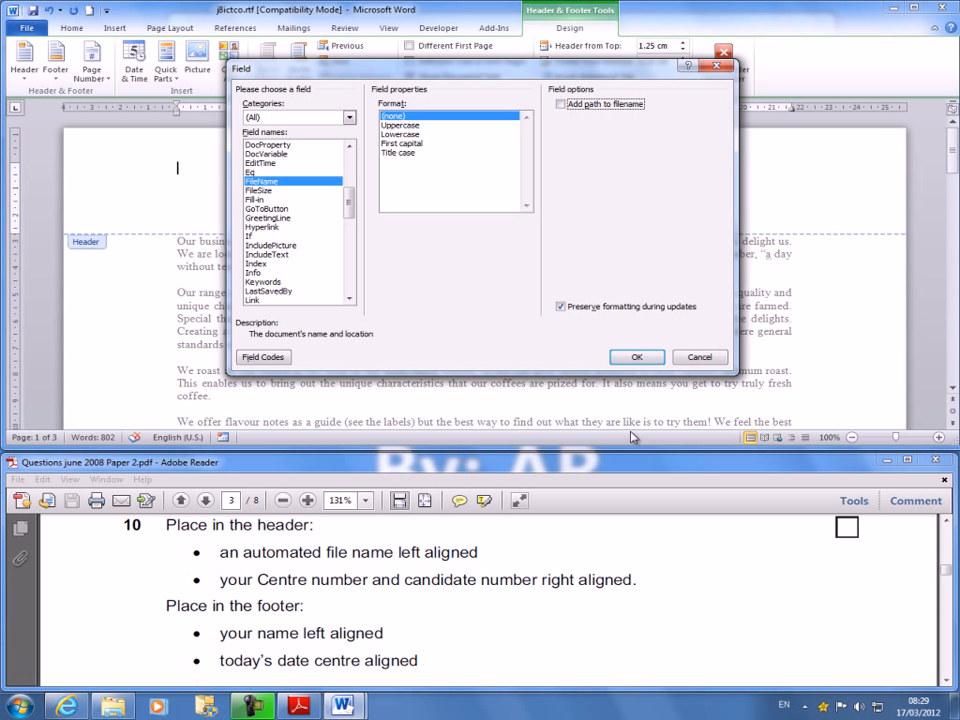
{"action": "left_click", "coordinate": [624, 358]}
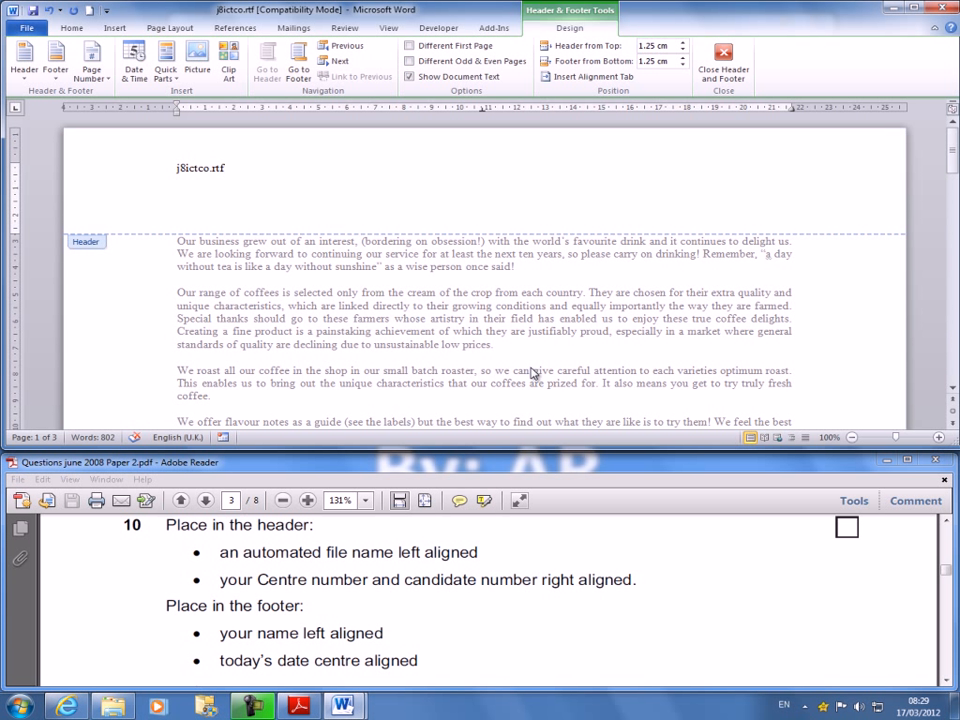
- Enter the centre number and candidate number at the header's right-aligned tab stop
{"action": "left_click", "coordinate": [483, 176]}
{"action": "key", "text": "Tab"}
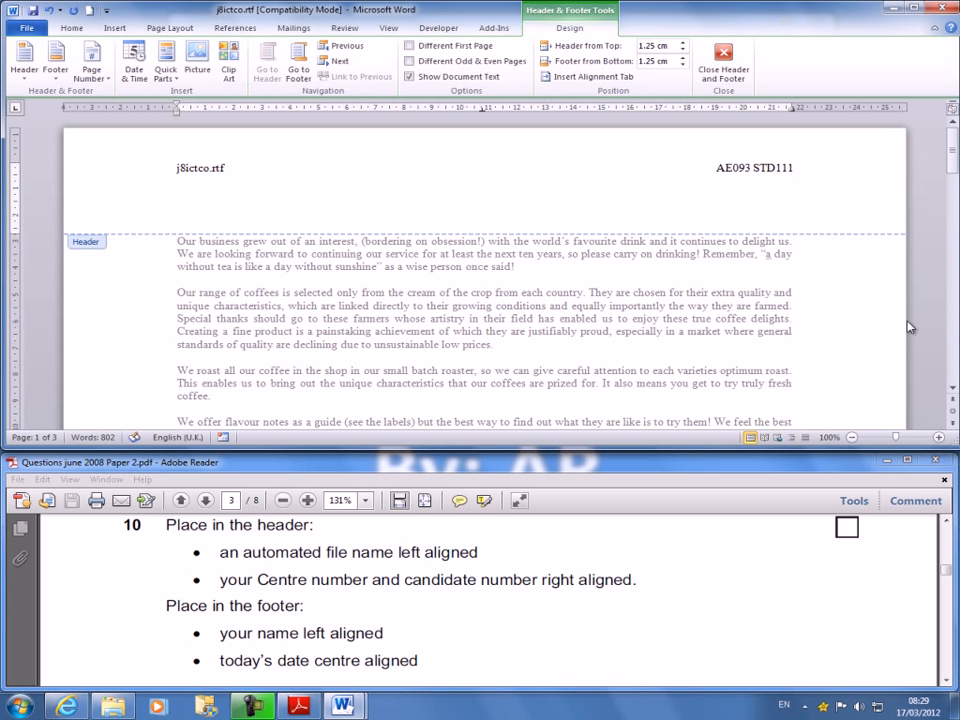
- Go to the page 1 footer and align its right tab stop with the right margin and its centre tab stop midway between the margins
{"action": "left_click", "coordinate": [300, 562]}
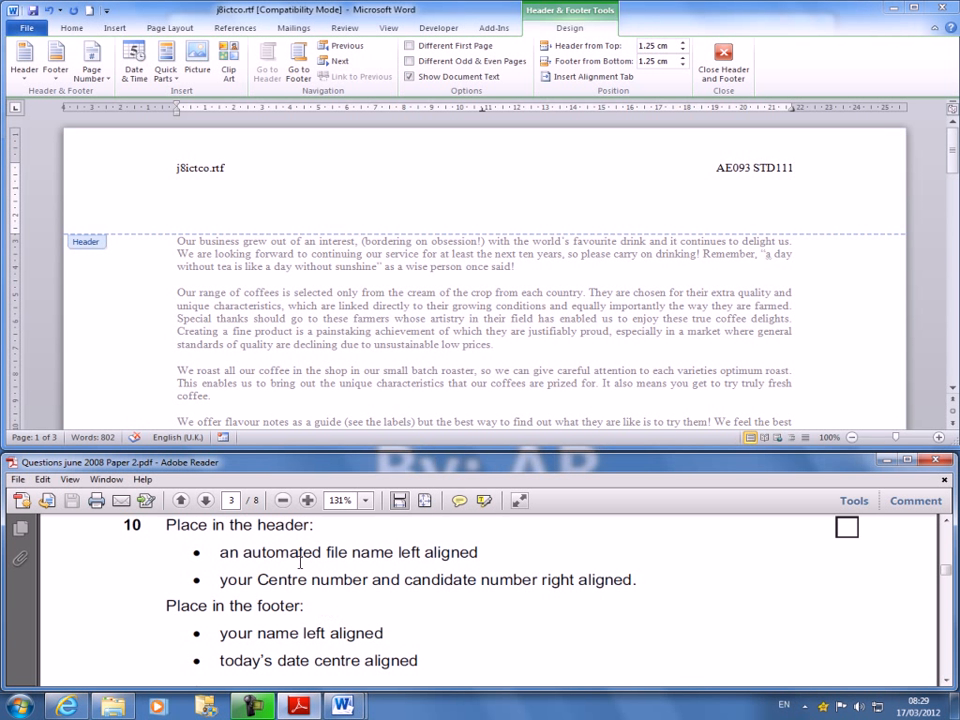
{"action": "scroll", "coordinate": [310, 600], "scroll_direction": "down", "scroll_amount": 2}
{"action": "left_click", "coordinate": [401, 356]}
{"action": "scroll", "coordinate": [398, 343], "scroll_direction": "down", "scroll_amount": 2}
{"action": "scroll", "coordinate": [402, 348], "scroll_direction": "down", "scroll_amount": 5}
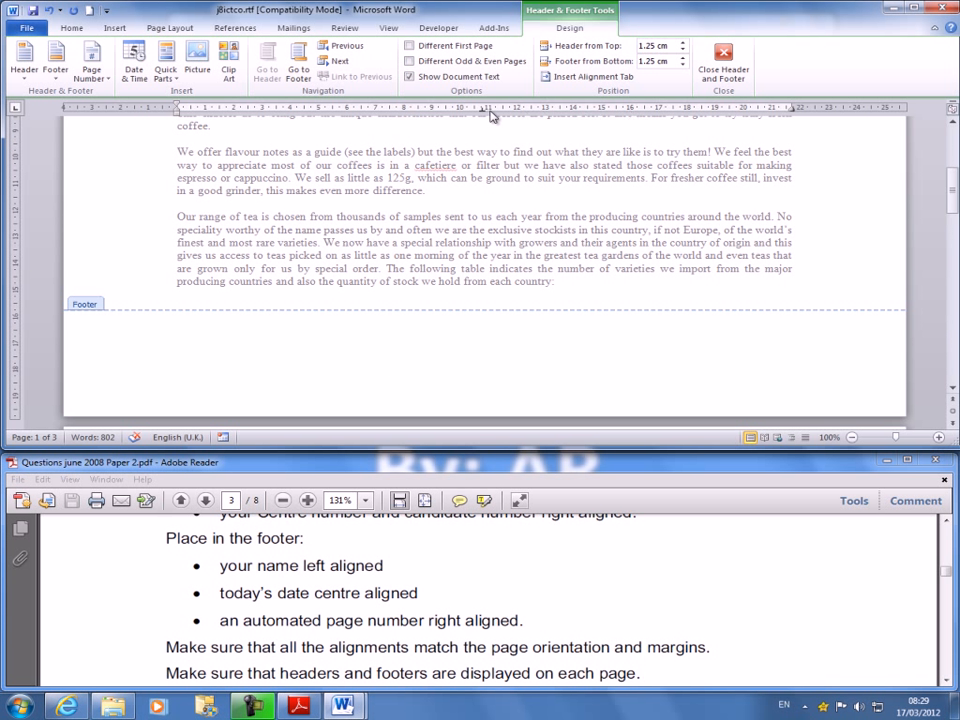
{"action": "triple_click", "coordinate": [200, 337]}
{"action": "scroll", "coordinate": [258, 311], "scroll_direction": "down", "scroll_amount": 5}
{"action": "scroll", "coordinate": [258, 311], "scroll_direction": "down", "scroll_amount": 3}
{"action": "scroll", "coordinate": [244, 298], "scroll_direction": "up", "scroll_amount": 3}
{"action": "double_click", "coordinate": [229, 268]}
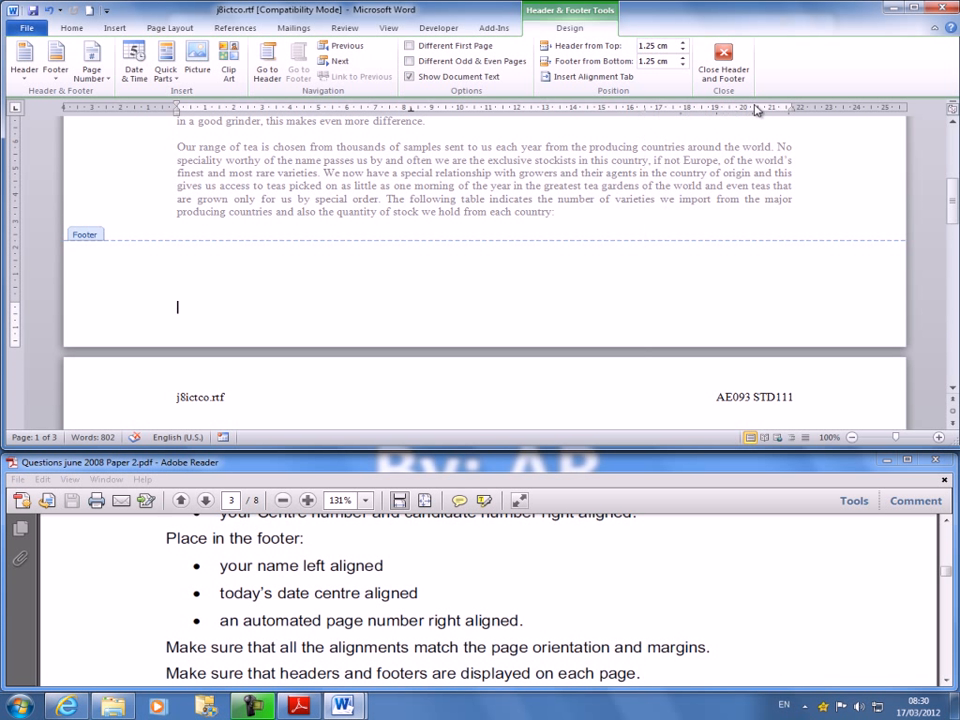
{"action": "mouse_move", "coordinate": [793, 108]}
{"action": "left_mouse_down"}
{"action": "mouse_move", "coordinate": [795, 117]}
{"action": "mouse_move", "coordinate": [441, 117]}
{"action": "mouse_move", "coordinate": [505, 117]}
{"action": "mouse_move", "coordinate": [484, 117]}
{"action": "left_mouse_up"}
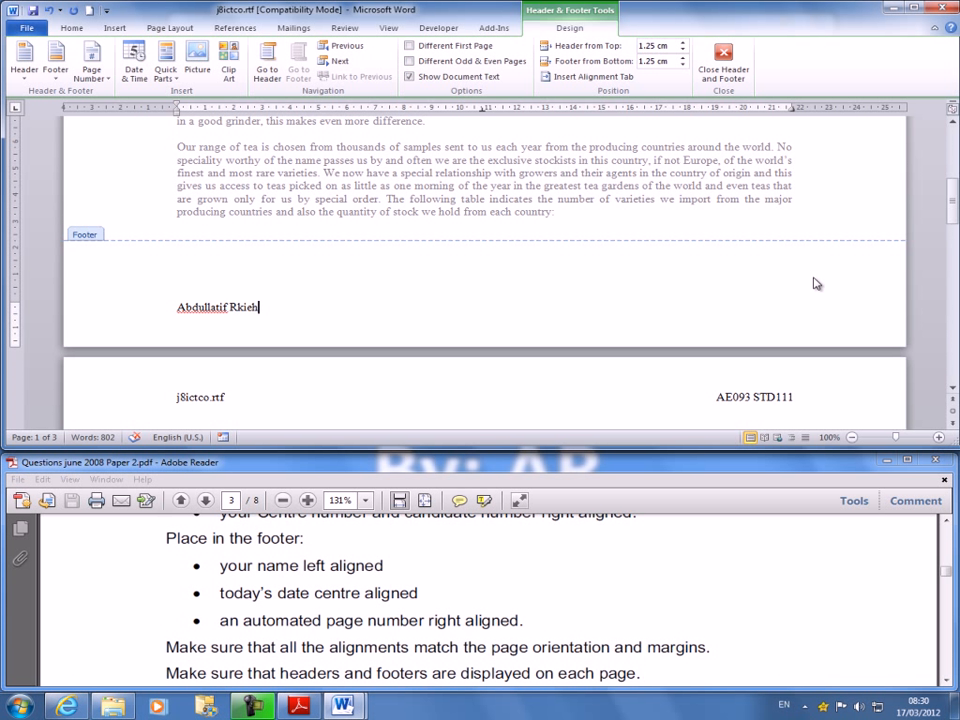
- Enter the candidate's full name left-aligned in the footer and the date March 17, 2012 at the centre tab stop
{"action": "key", "text": "Tab"}
{"action": "type", "text": "March 17, 2012"}
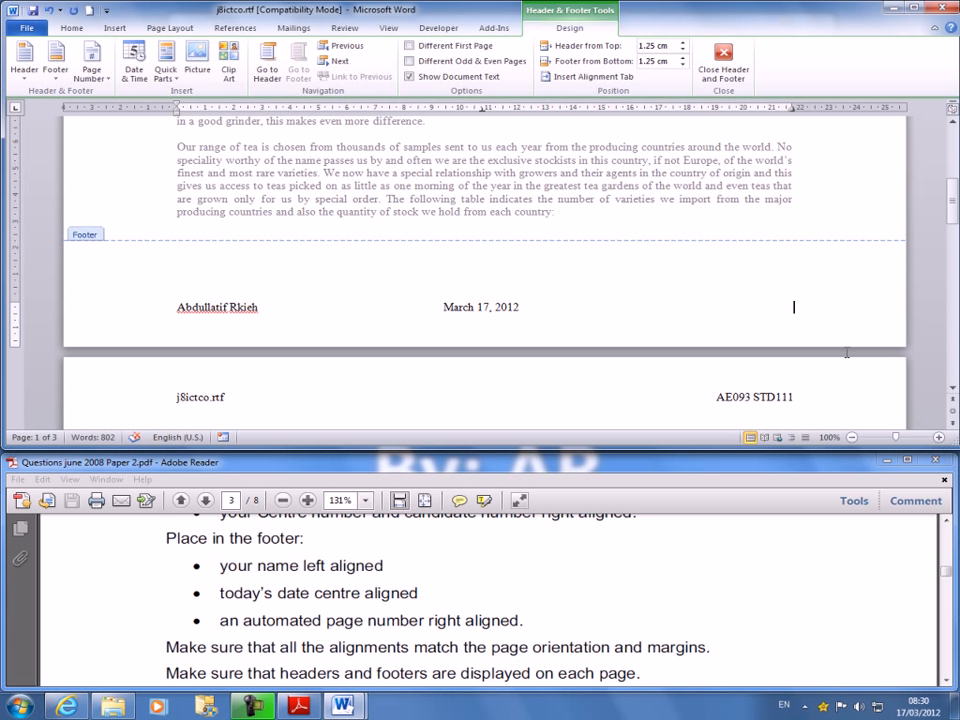
- Insert an automated page number in the Plain Number style at the current position, the footer's right-aligned tab stop
{"action": "left_click", "coordinate": [92, 72]}
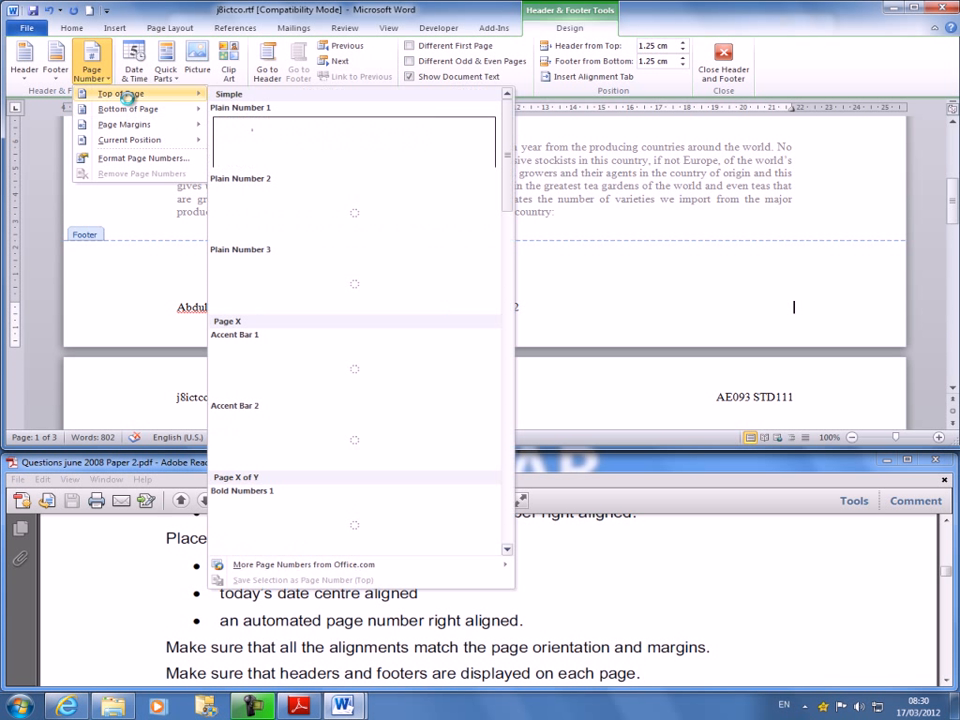
{"action": "mouse_move", "coordinate": [130, 114]}
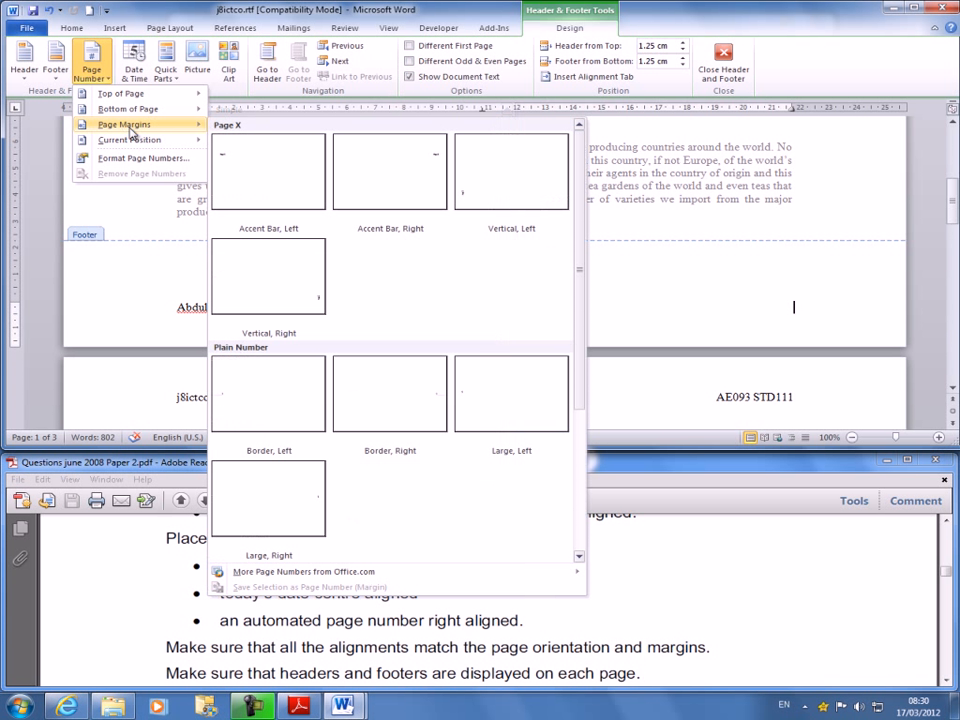
{"action": "mouse_move", "coordinate": [133, 140]}
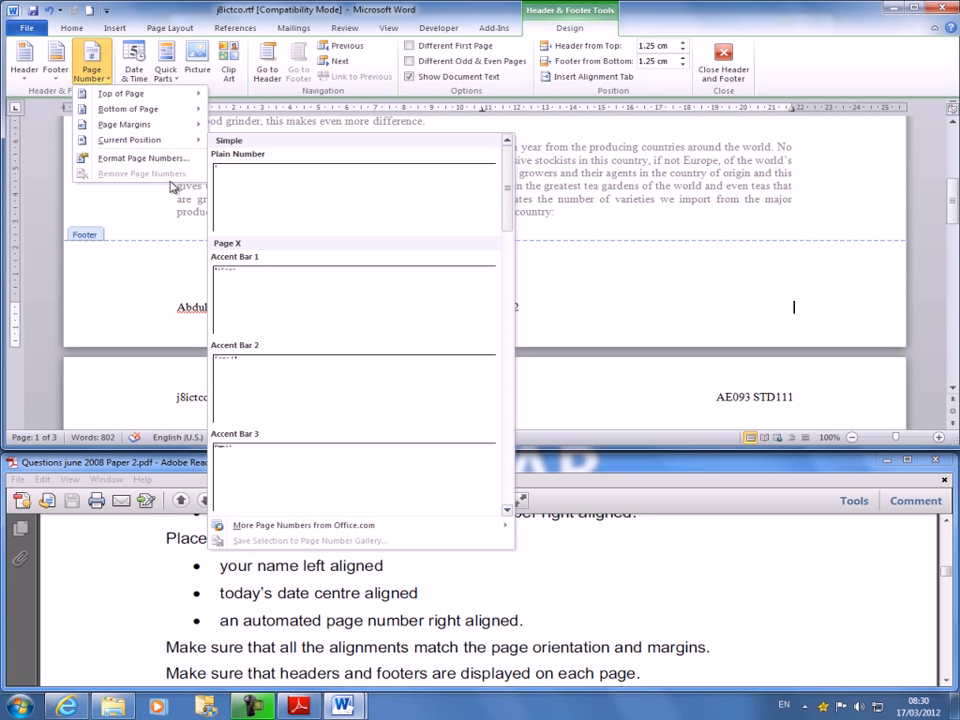
{"action": "left_click", "coordinate": [354, 193]}
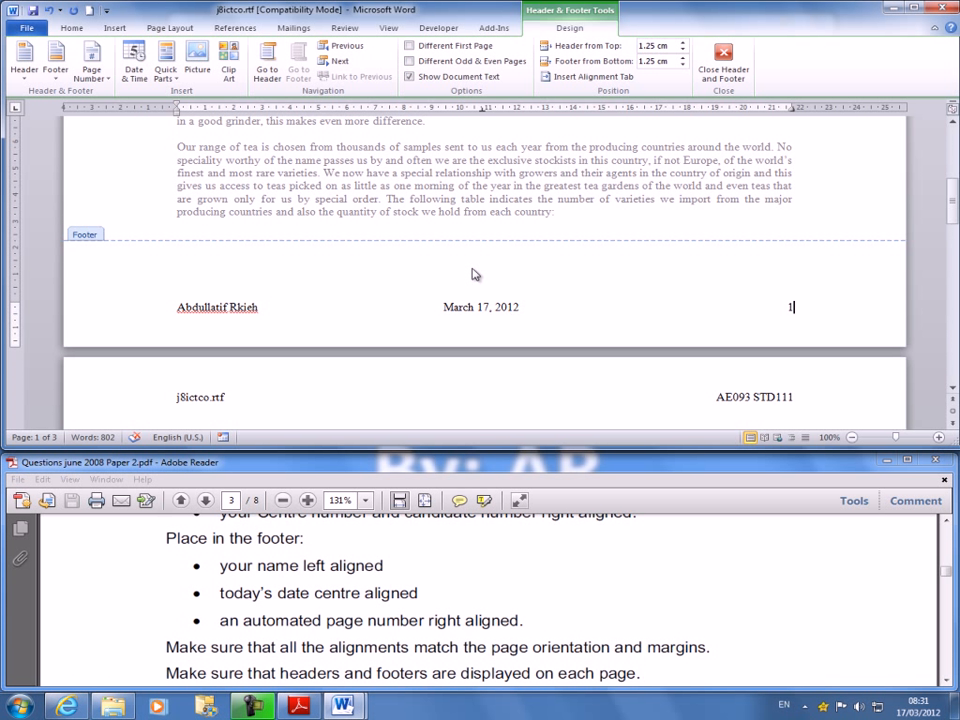
- Check the headers and footers on all pages against the exam paper's requirements for alignment and display on each page
{"action": "left_click", "coordinate": [501, 602]}
{"action": "scroll", "coordinate": [503, 608], "scroll_direction": "down", "scroll_amount": 2}
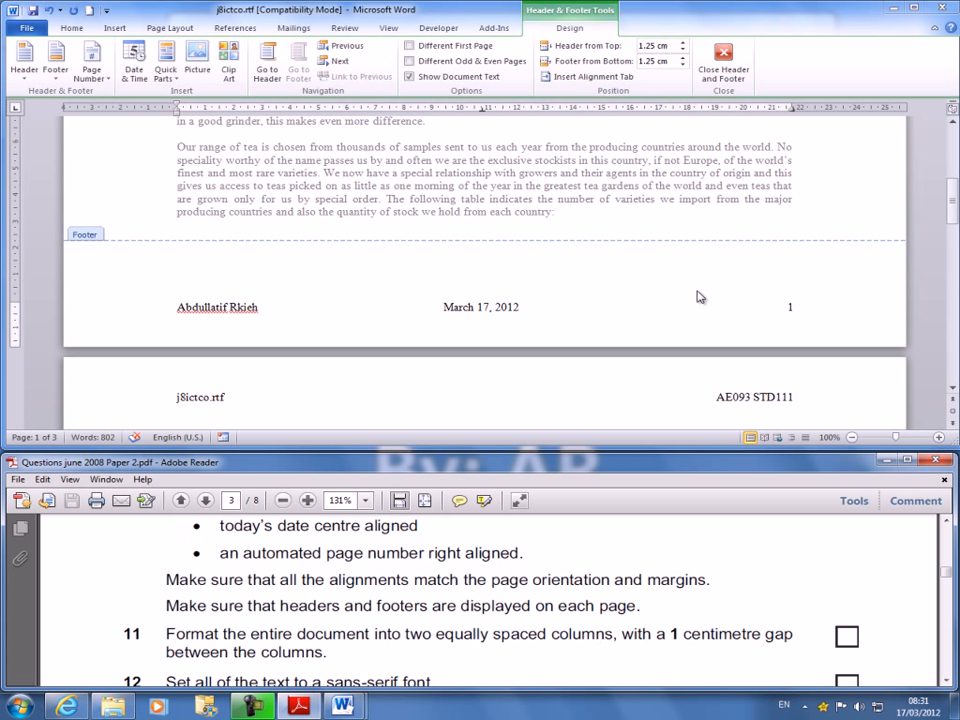
{"action": "scroll", "coordinate": [806, 304], "scroll_direction": "down", "scroll_amount": 3}
{"action": "scroll", "coordinate": [706, 325], "scroll_direction": "up", "scroll_amount": 3}
{"action": "left_click", "coordinate": [682, 269]}
{"action": "scroll", "coordinate": [692, 328], "scroll_direction": "down", "scroll_amount": 10}
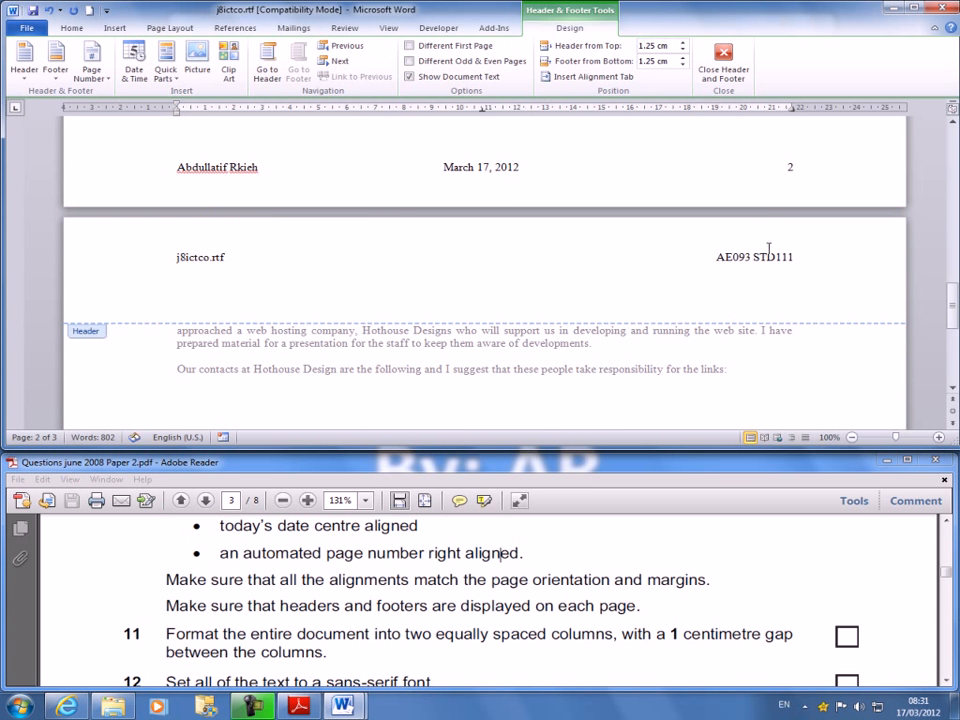
{"action": "scroll", "coordinate": [564, 285], "scroll_direction": "down", "scroll_amount": 15}
{"action": "scroll", "coordinate": [670, 315], "scroll_direction": "up", "scroll_amount": 20}
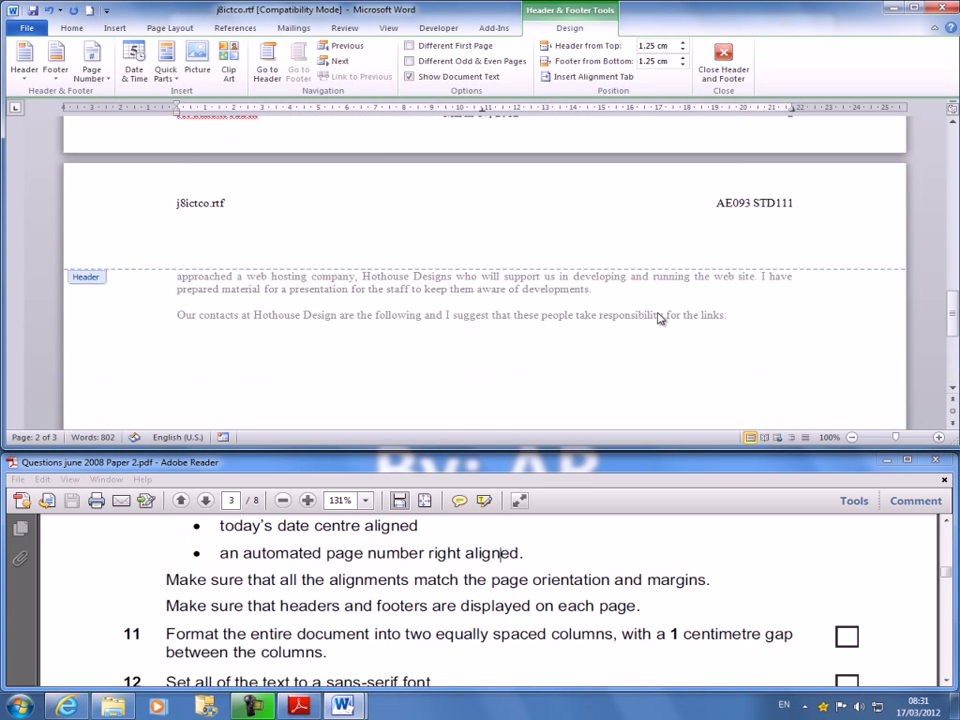
{"action": "scroll", "coordinate": [650, 225], "scroll_direction": "up", "scroll_amount": 1}
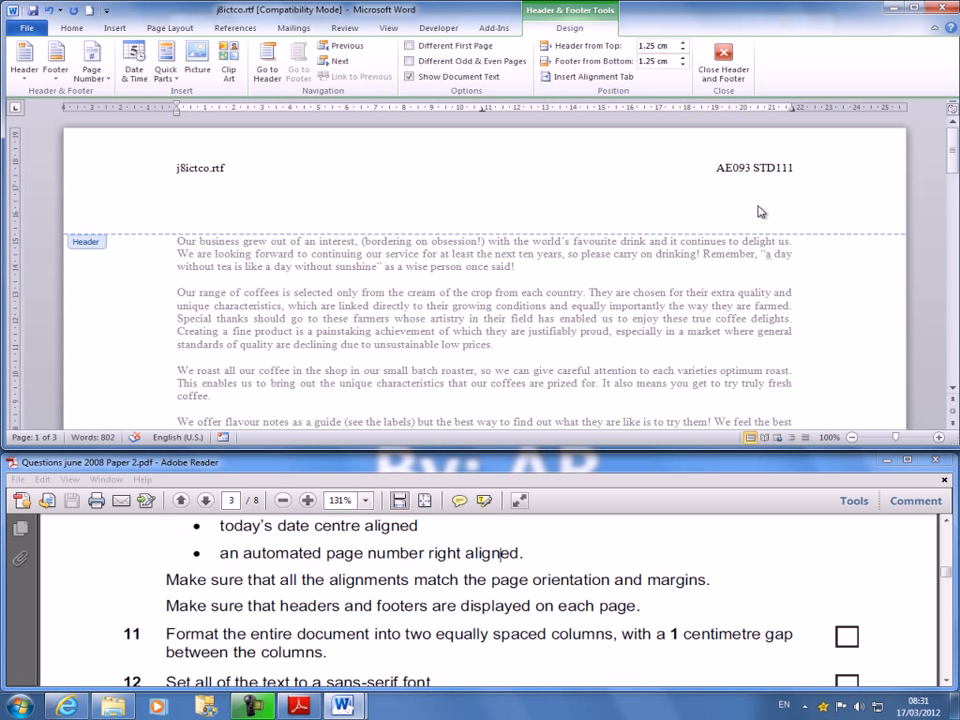
{"action": "left_click", "coordinate": [378, 581]}
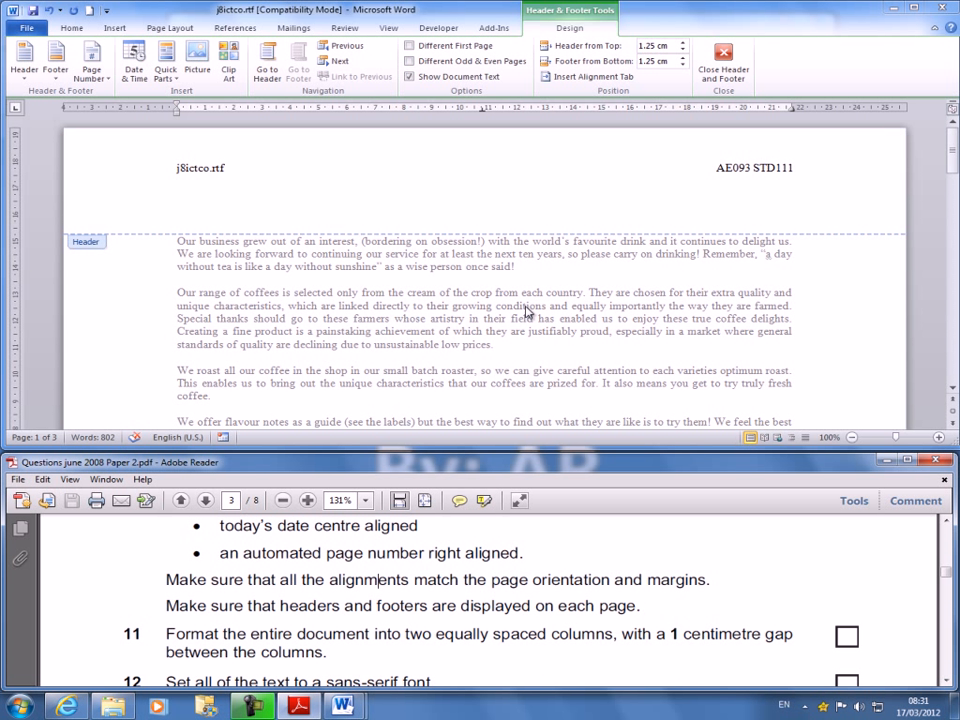
{"action": "left_click", "coordinate": [411, 48]}
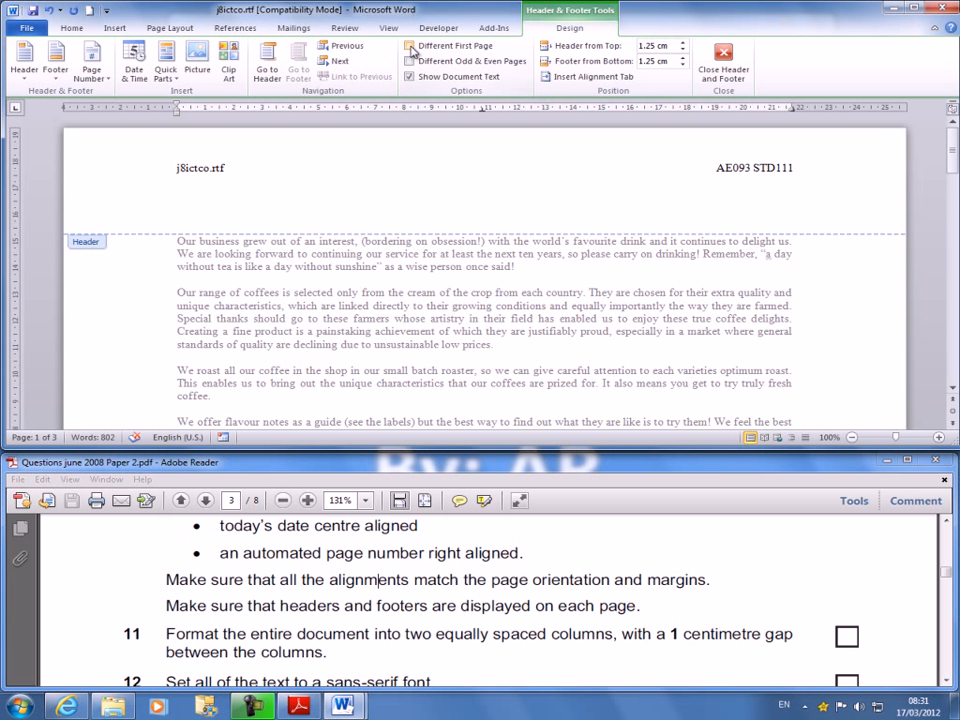
{"action": "left_click", "coordinate": [411, 48]}
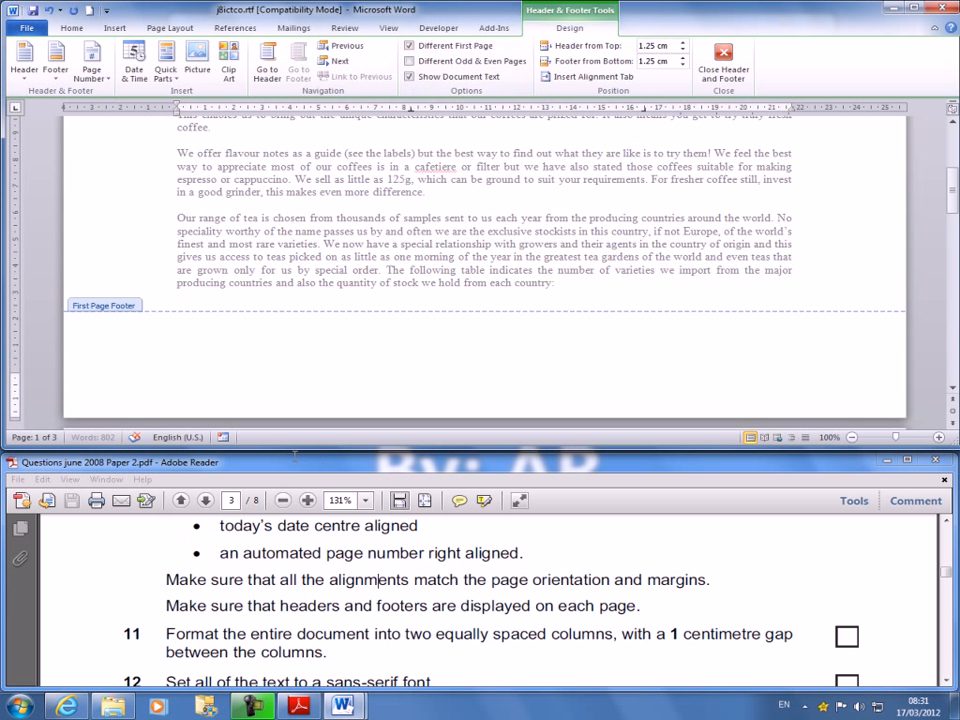
{"action": "scroll", "coordinate": [603, 308], "scroll_direction": "up", "scroll_amount": 2}
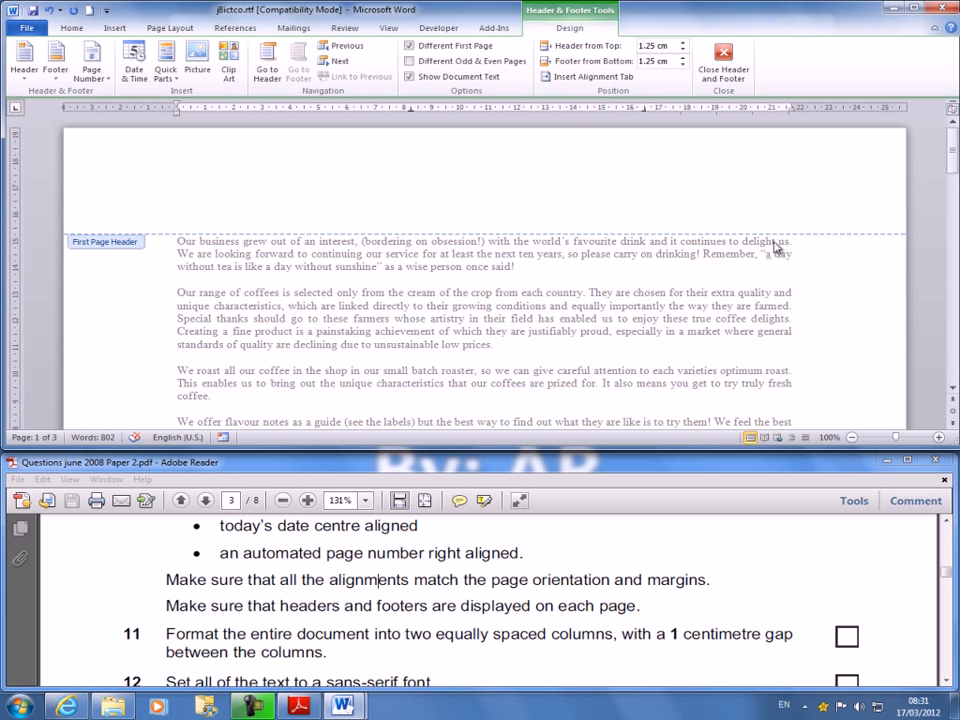
{"action": "left_click", "coordinate": [410, 47]}
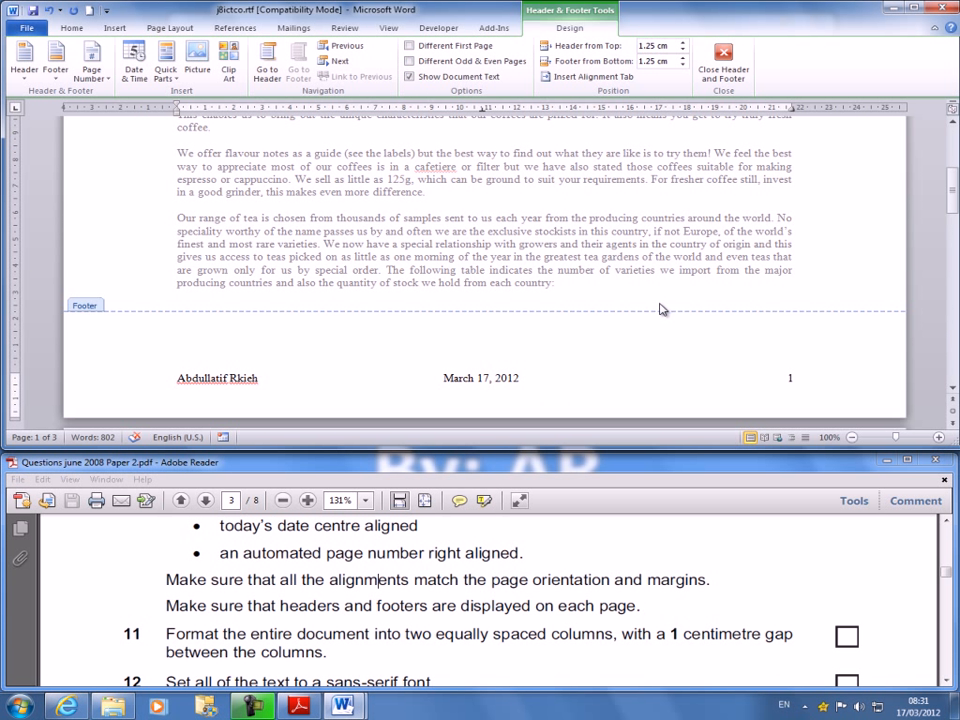
- Close header and footer editing and return to the document body
{"action": "left_click", "coordinate": [736, 71]}
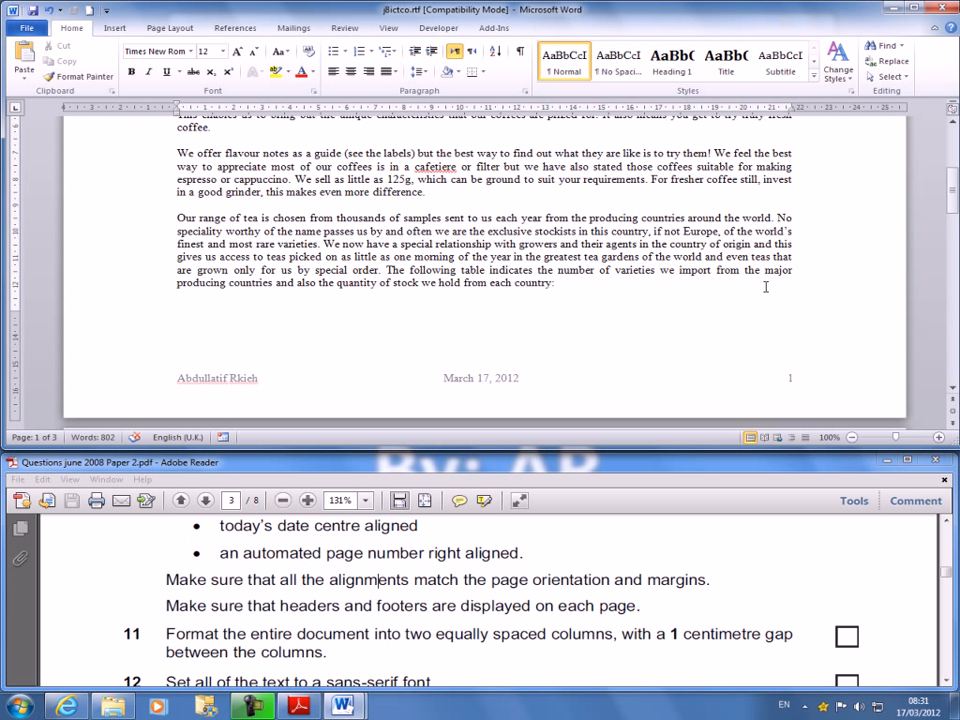